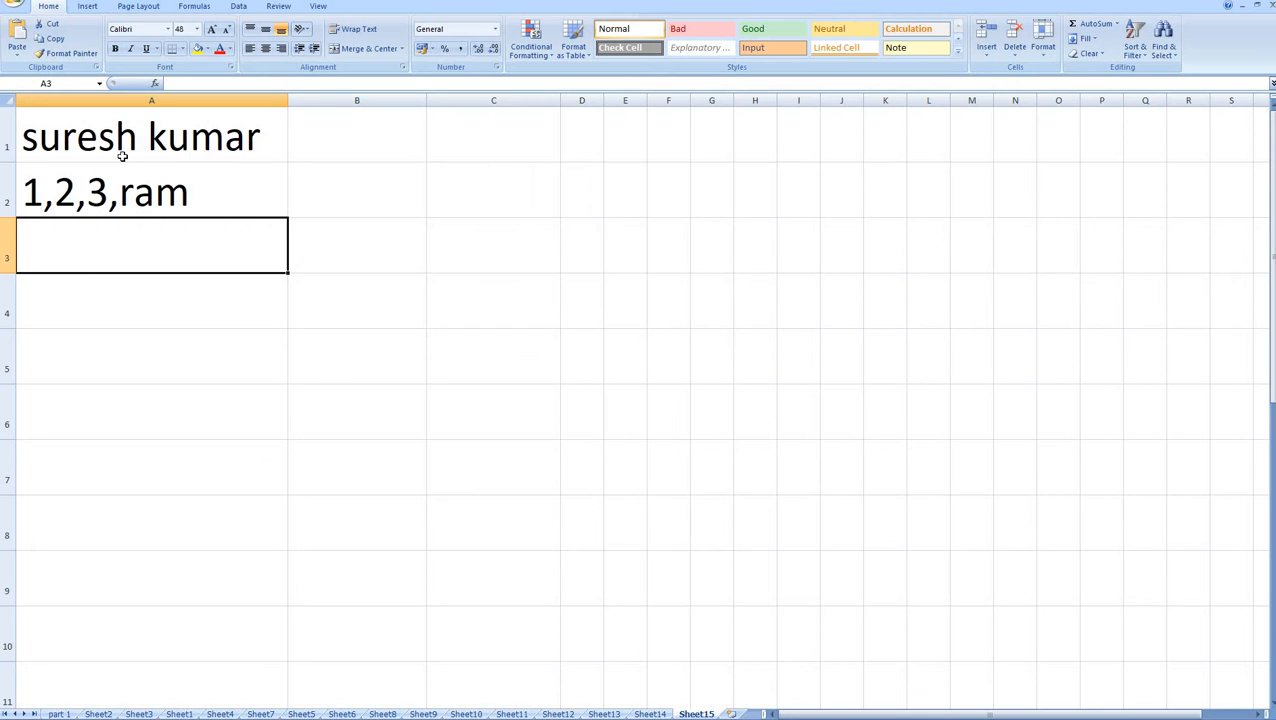
left_click(211, 152)
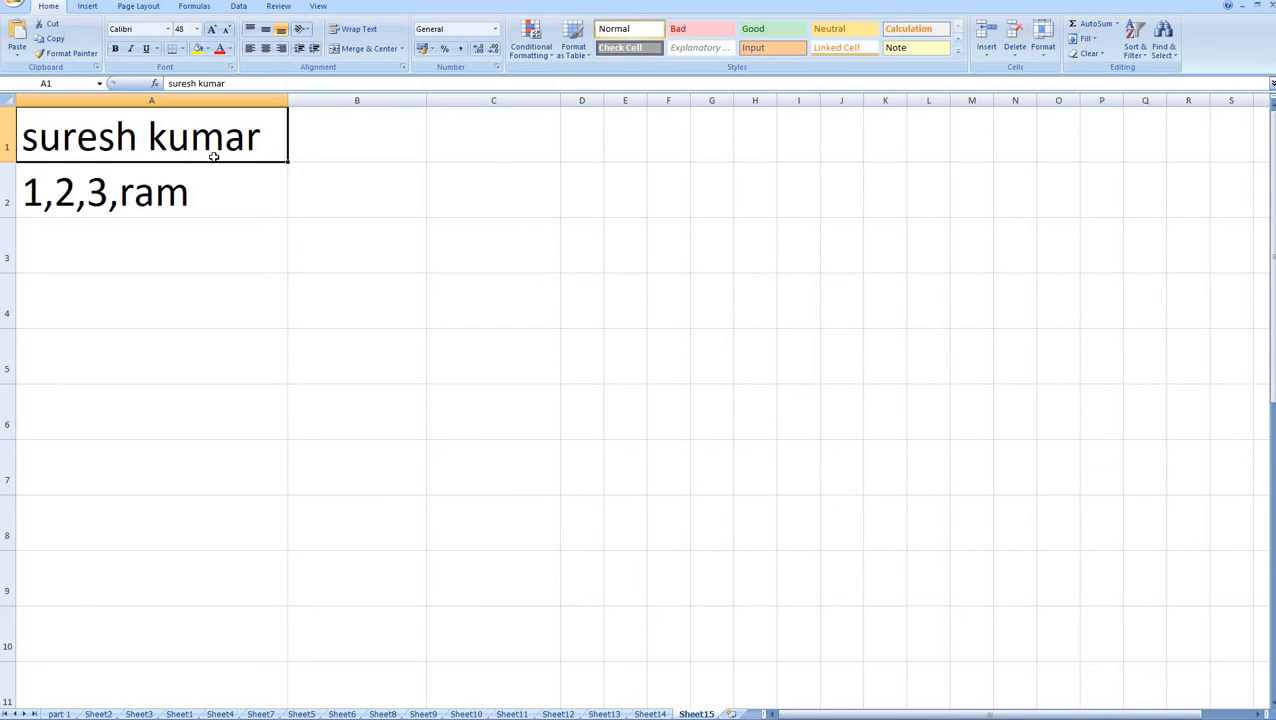
left_click(328, 131)
left_click(483, 123)
left_click(565, 120)
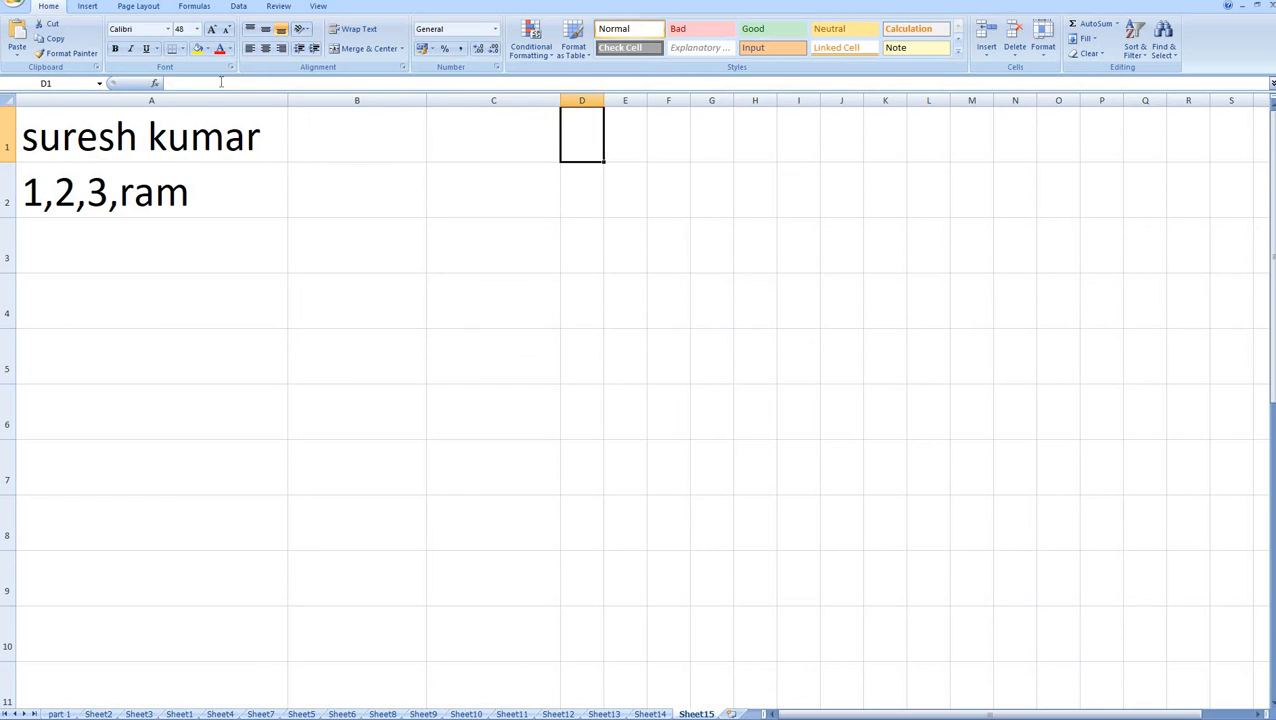
left_click(146, 133)
left_click(395, 143)
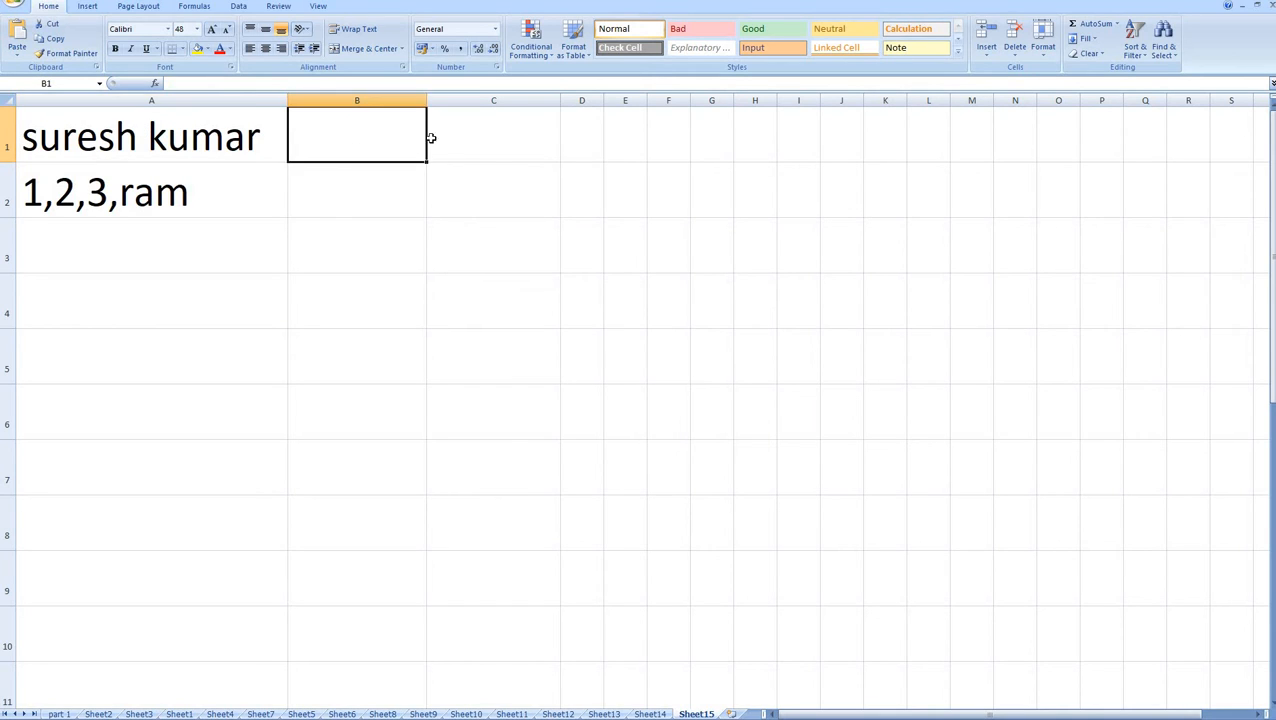
left_click(466, 140)
left_click(345, 183)
left_click(496, 198)
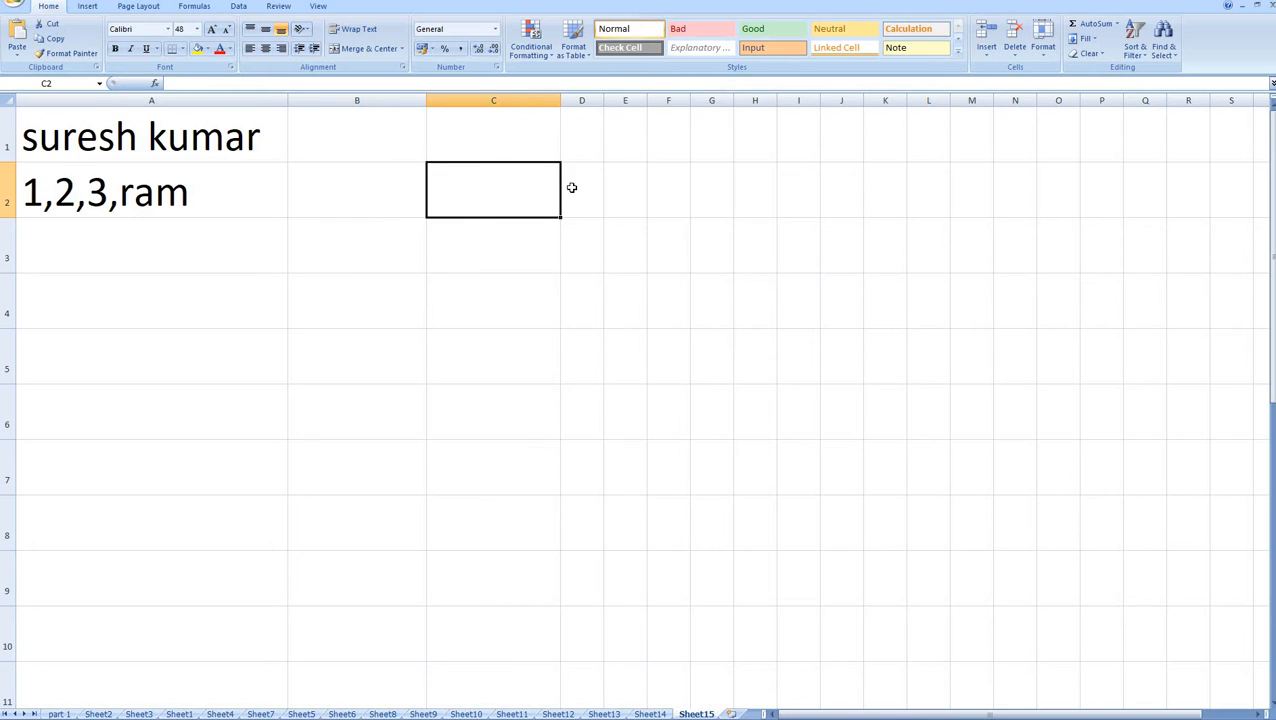
left_click(575, 187)
left_click(625, 190)
left_click(668, 196)
left_click(713, 201)
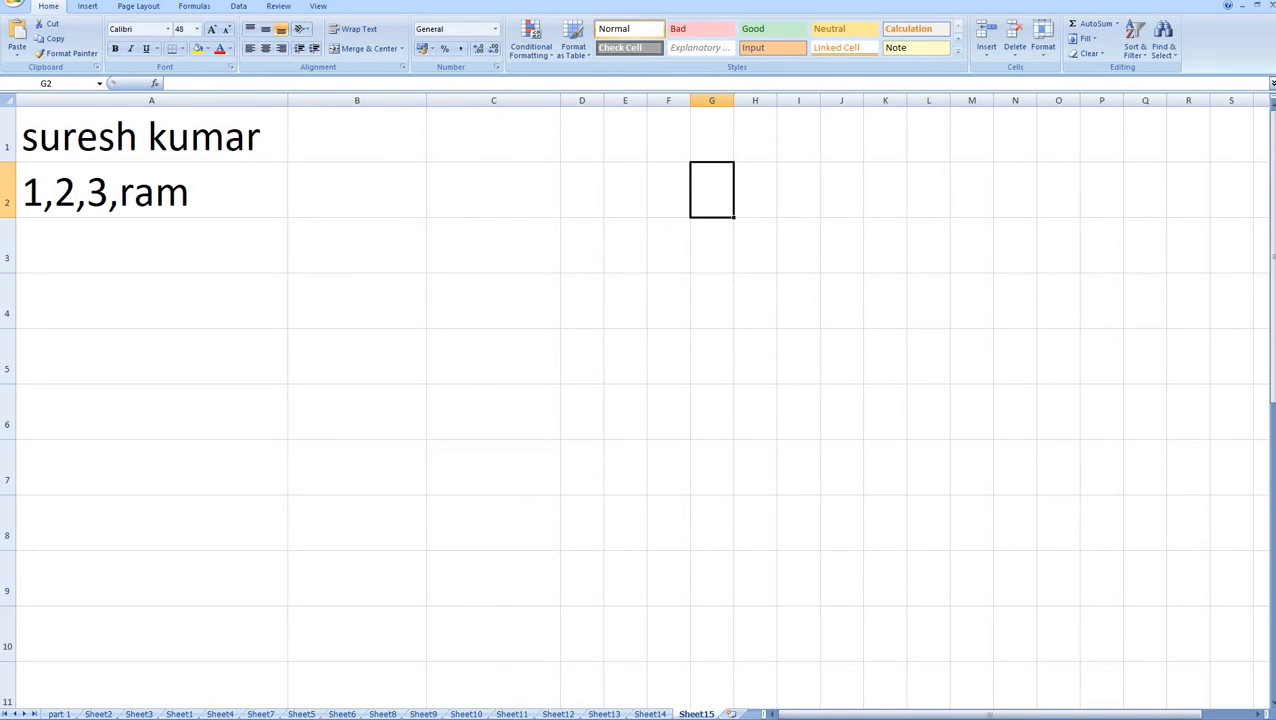
left_click_drag(345, 203, 800, 202)
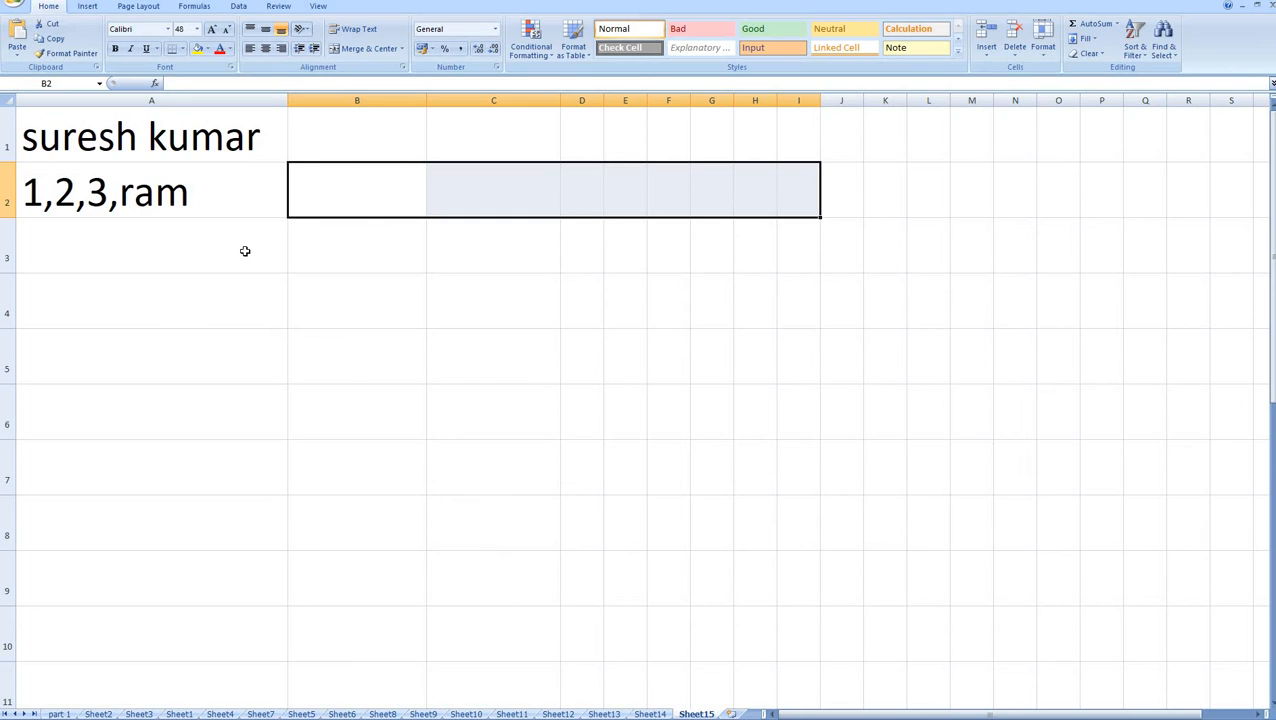
left_click(193, 235)
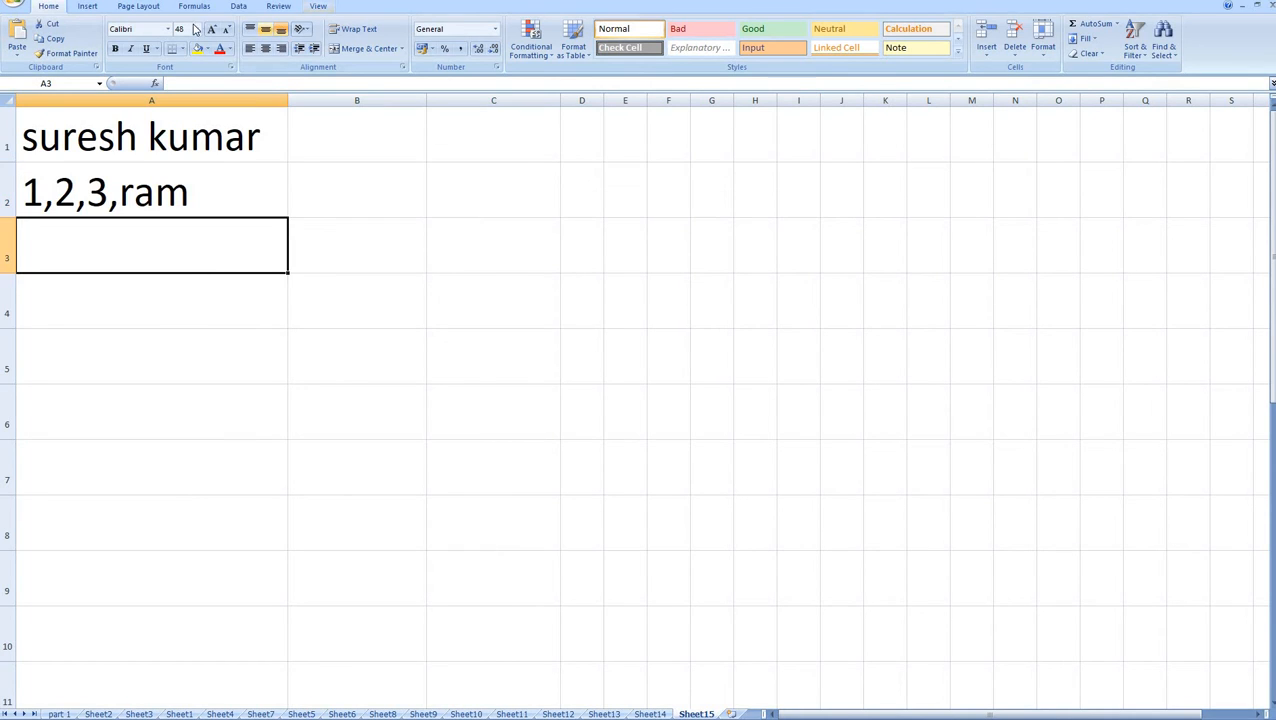
Step: Bring up the commands for importing external data and working with data
left_click(239, 7)
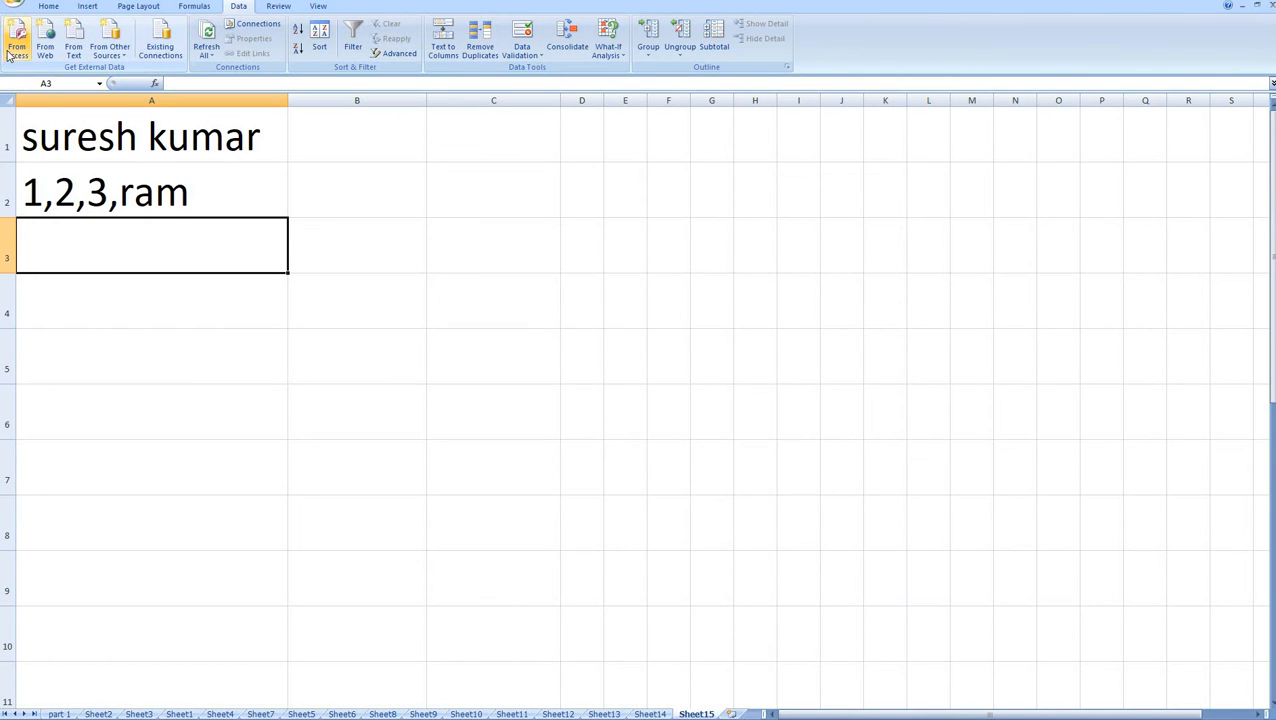
left_click(357, 330)
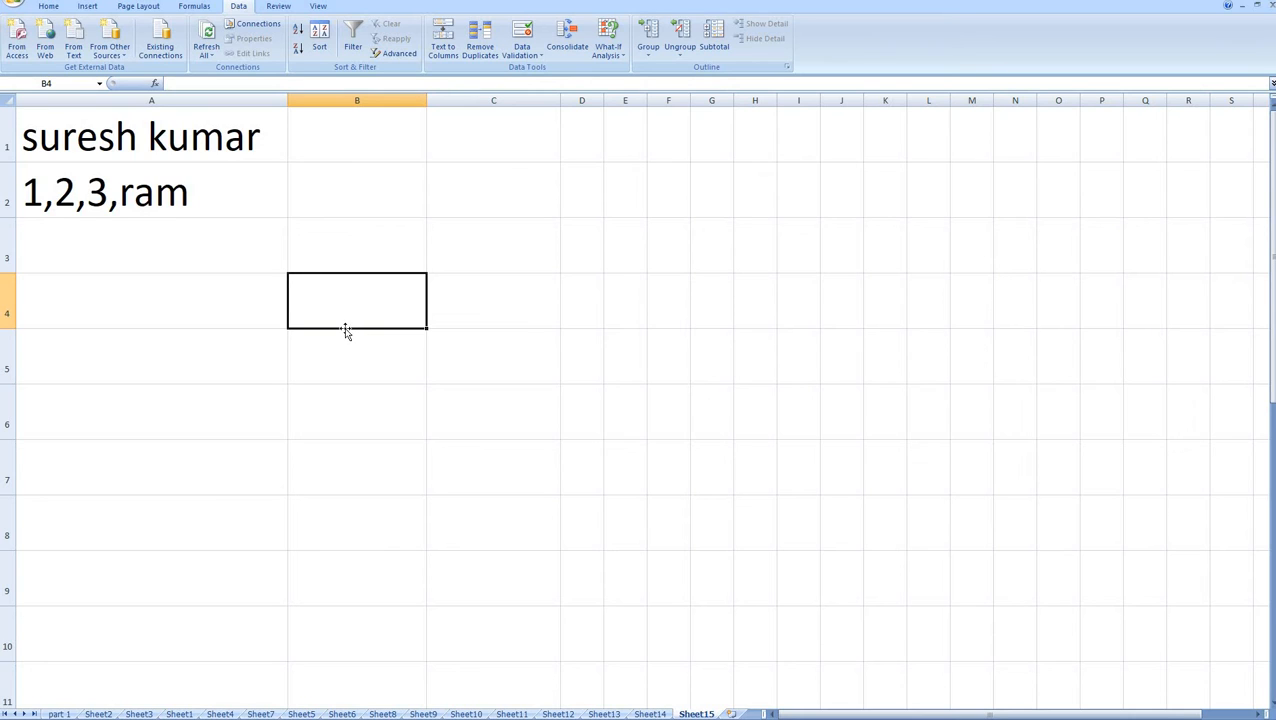
left_click_drag(240, 134, 248, 199)
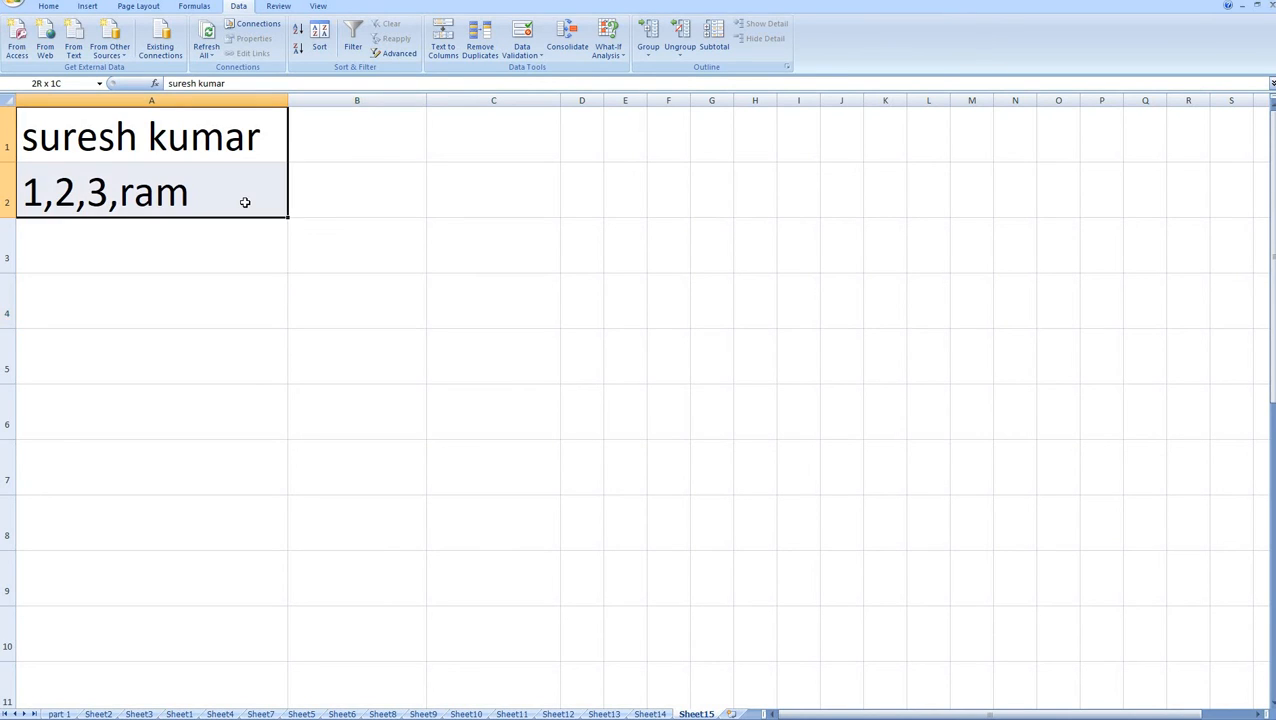
left_click_drag(249, 307, 249, 310)
left_click(342, 134)
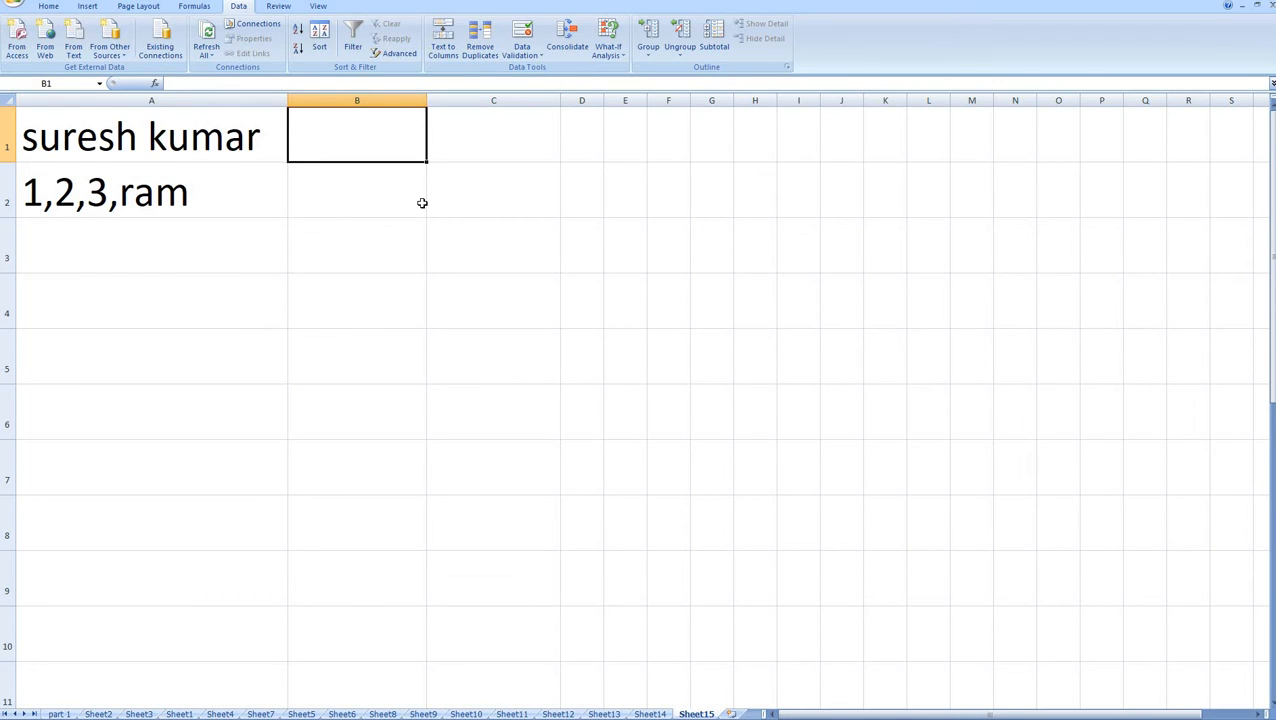
left_click(378, 194)
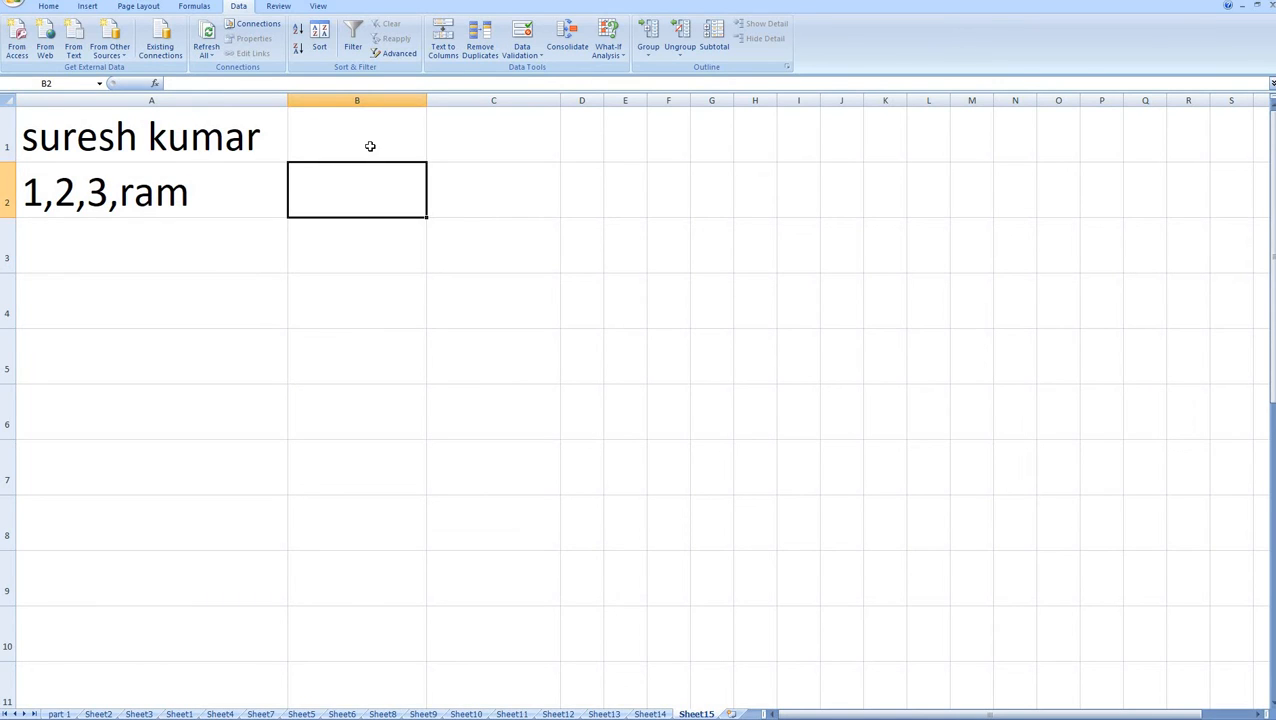
left_click(369, 148)
left_click(373, 188)
key("Up")
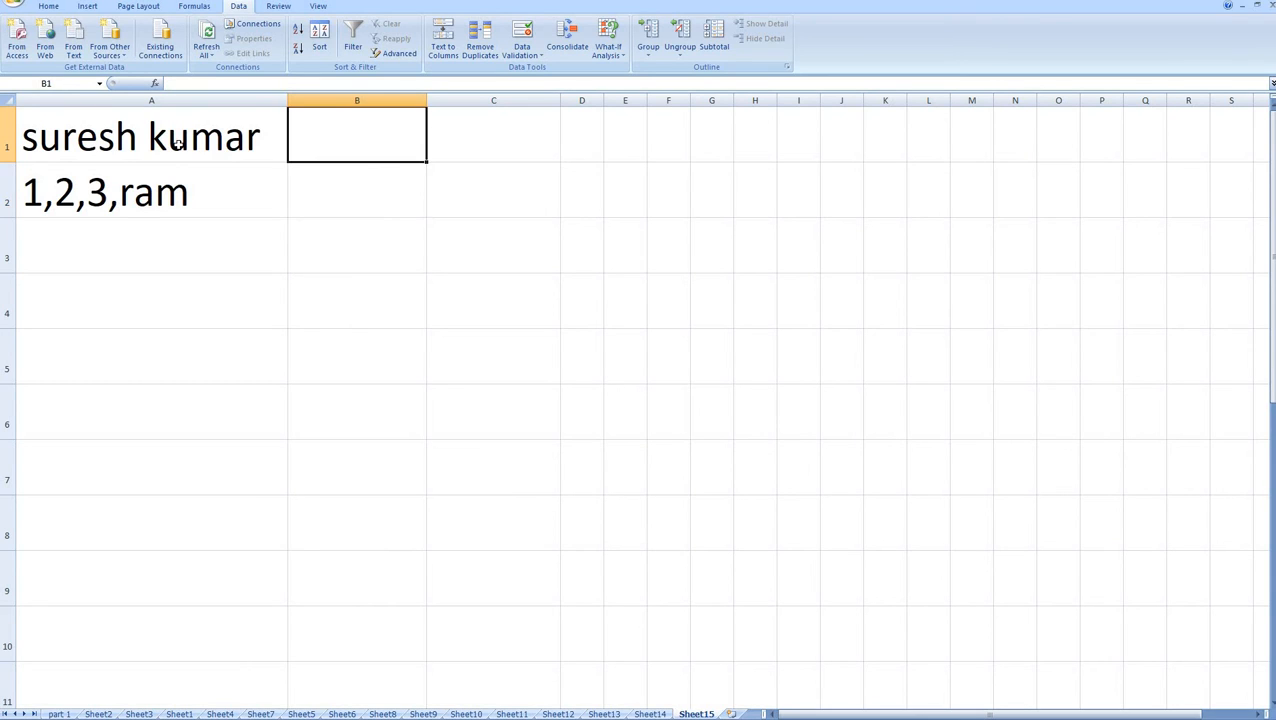
left_click(80, 147)
left_click(84, 186)
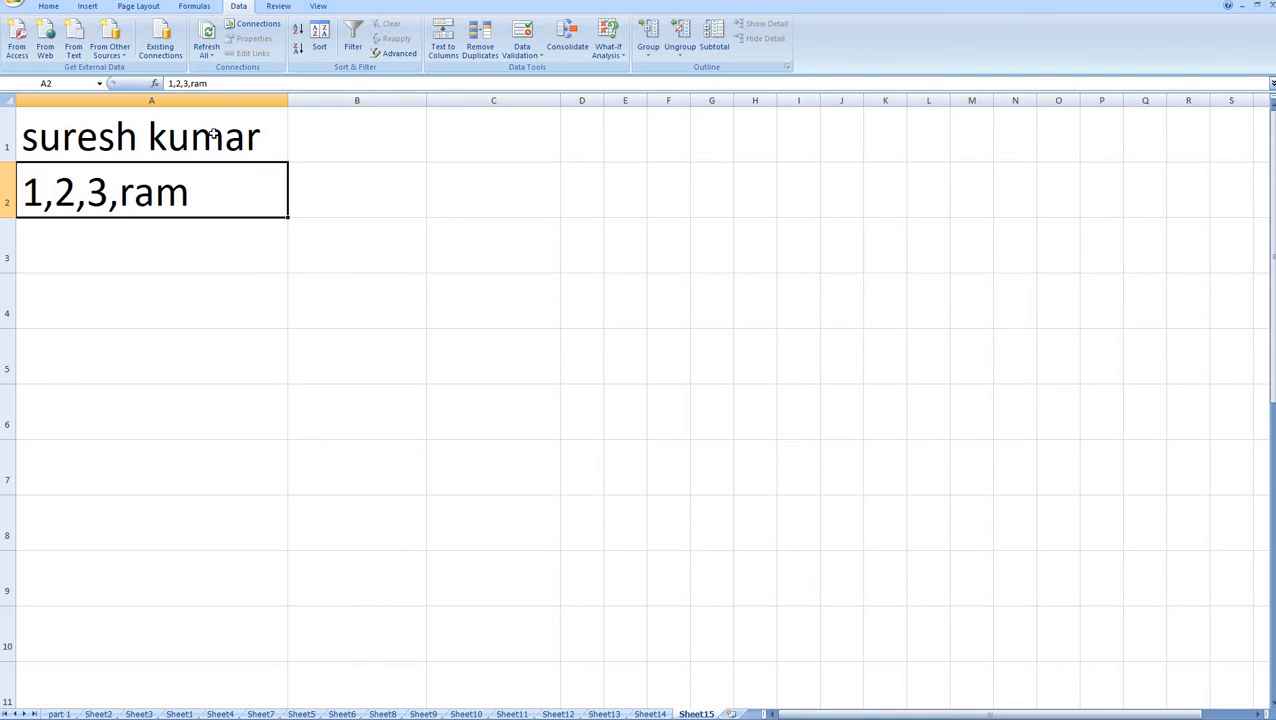
Step: Start Text to Columns on cells A1:A2 and move the wizard clear of the data
left_click_drag(216, 136, 216, 178)
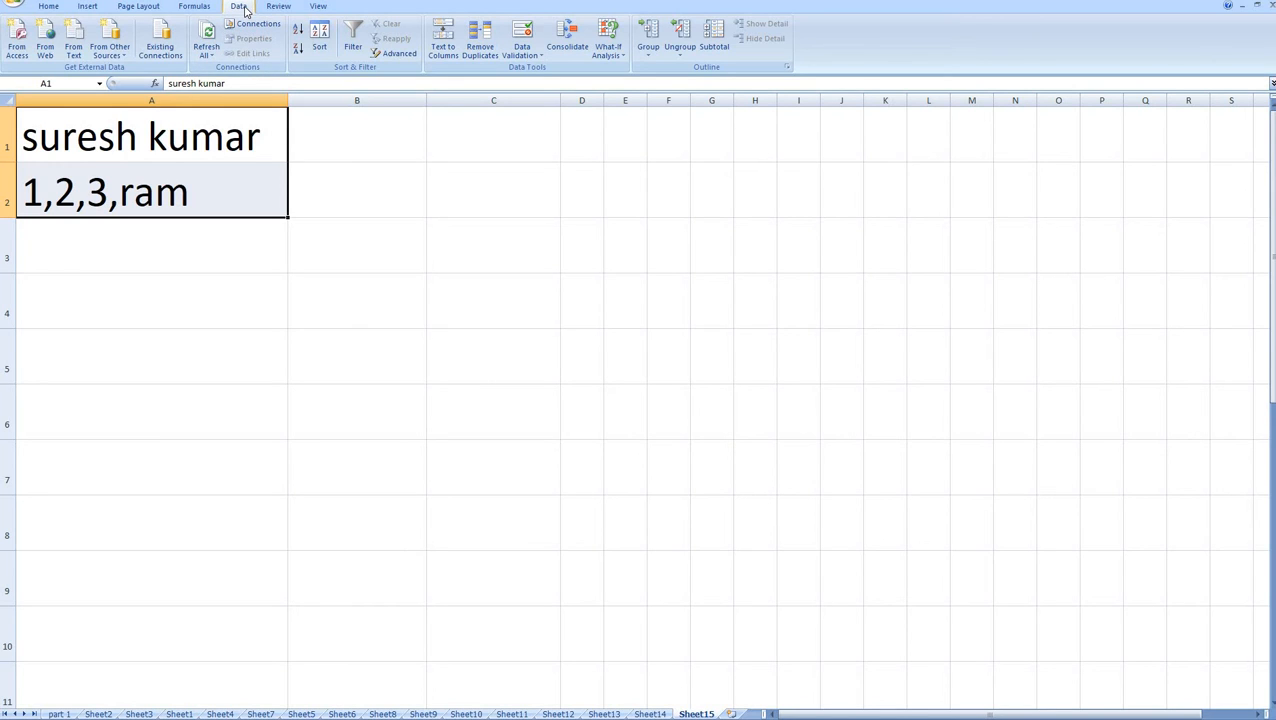
left_click(447, 52)
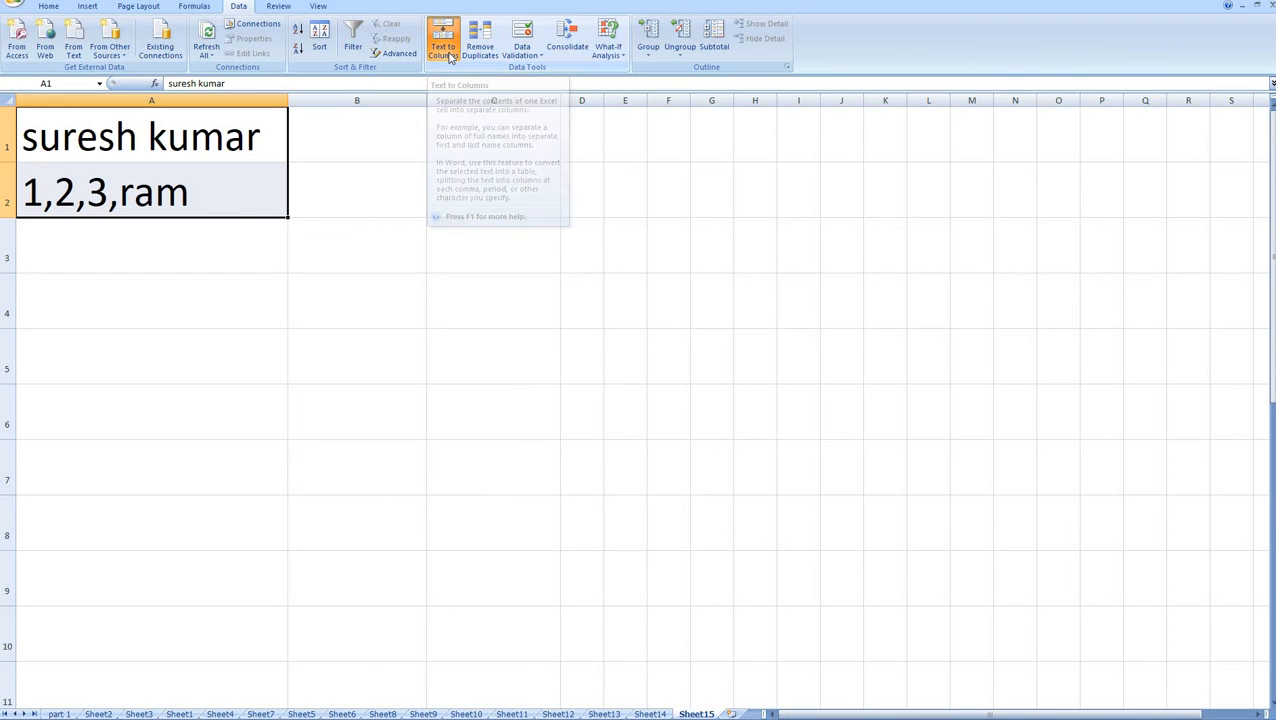
left_click_drag(395, 386, 450, 240)
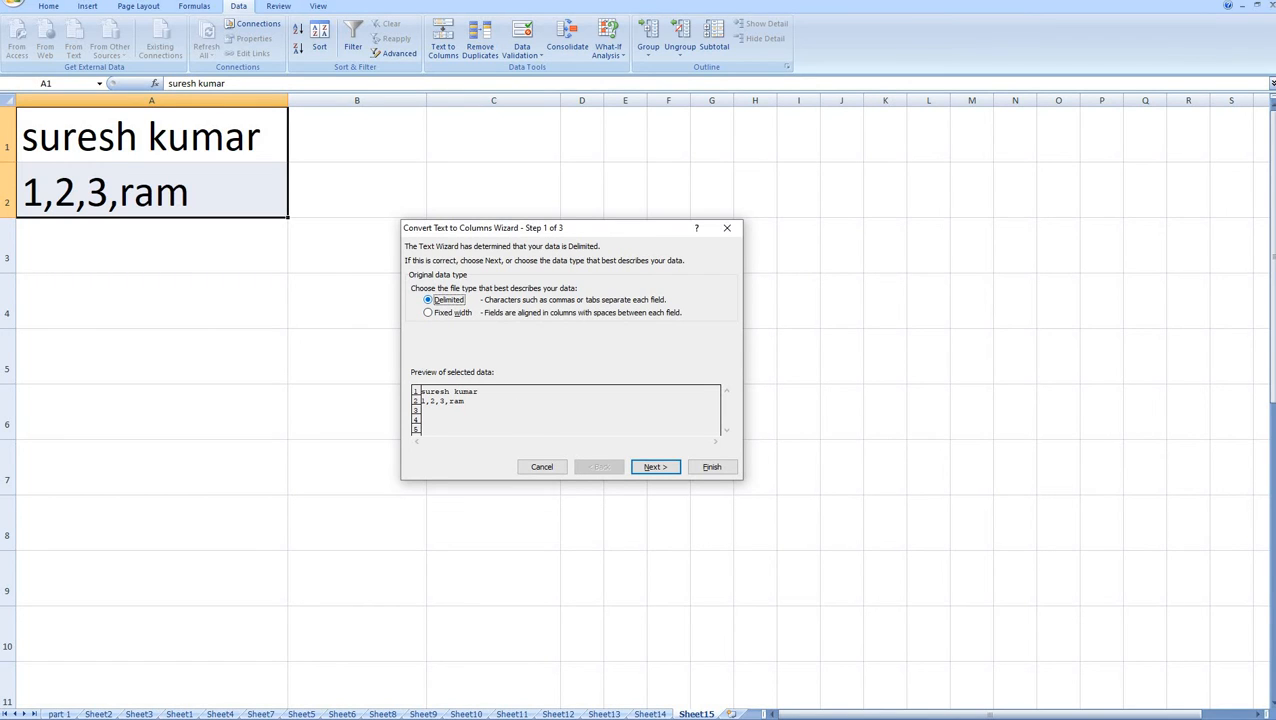
Step: Try the Fixed width data type in the wizard and go back to its first page
left_click(458, 314)
left_click(652, 468)
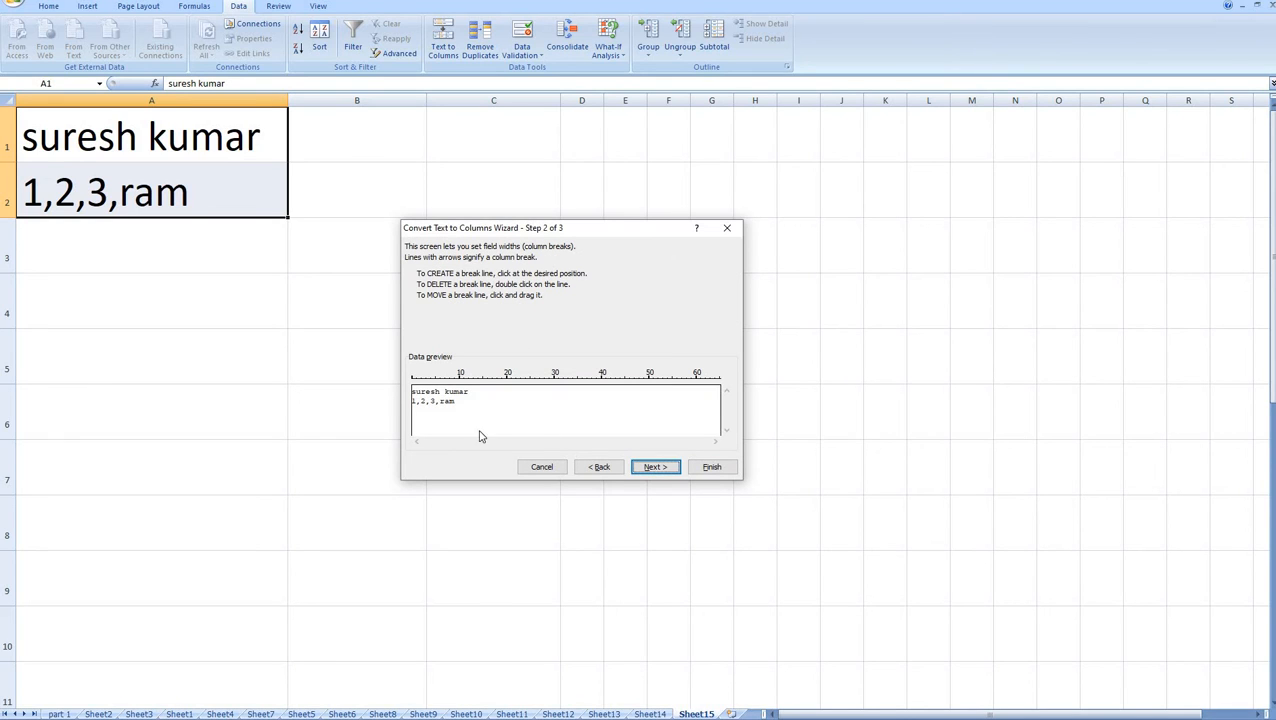
left_click(440, 397)
left_click(606, 469)
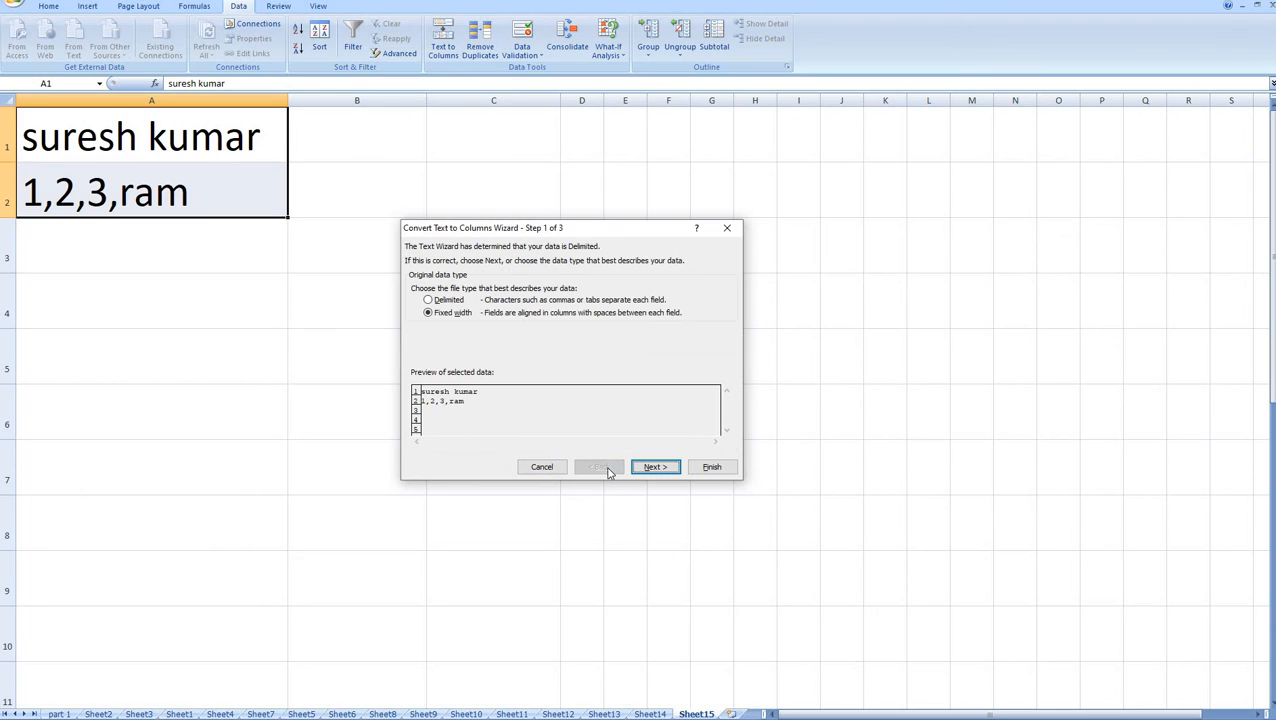
Step: Treat the data as Delimited, enable Comma and Space as delimiters alongside Tab, and continue to the column format page
left_click(455, 301)
left_click(650, 468)
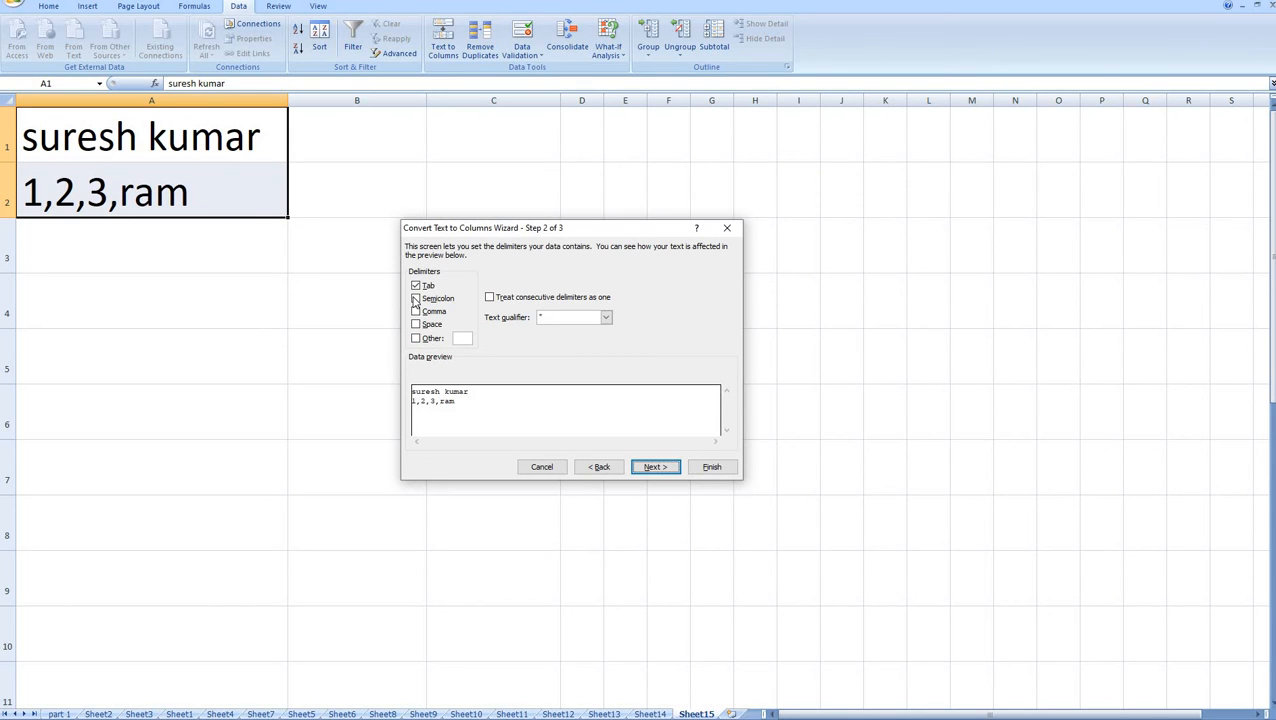
left_click(417, 299)
left_click(417, 300)
left_click(418, 326)
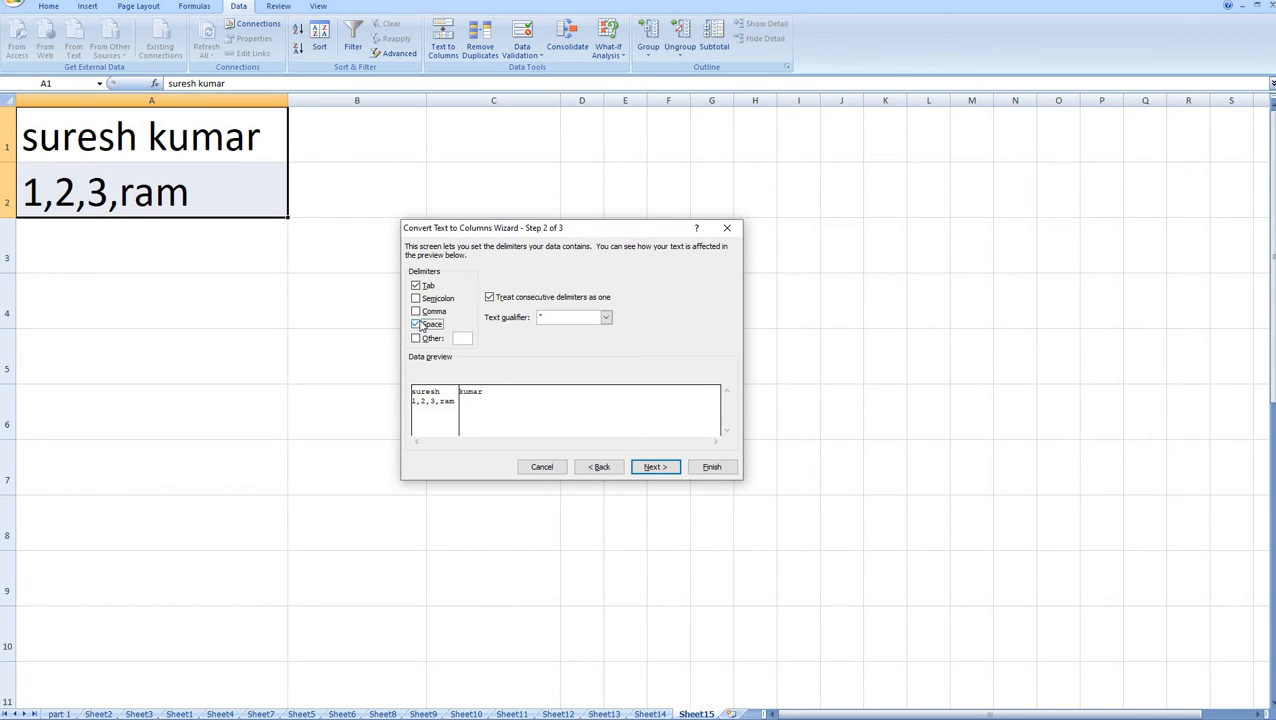
left_click(417, 312)
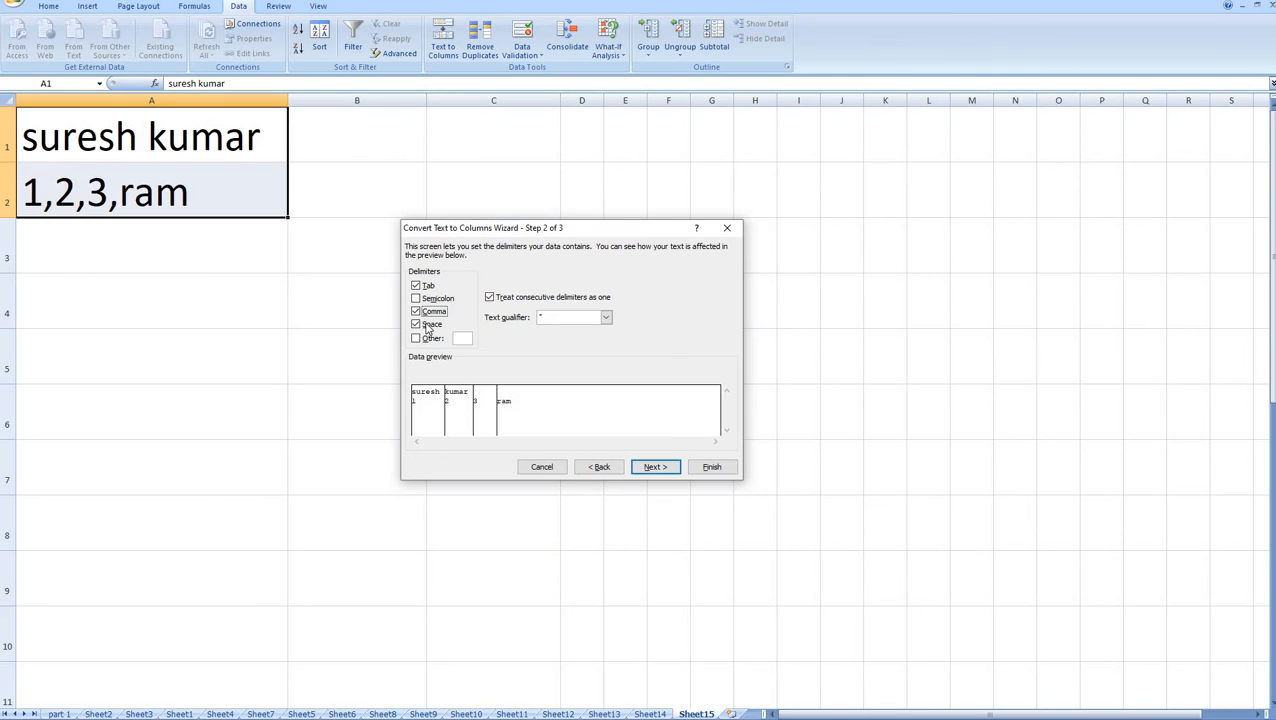
left_click(648, 466)
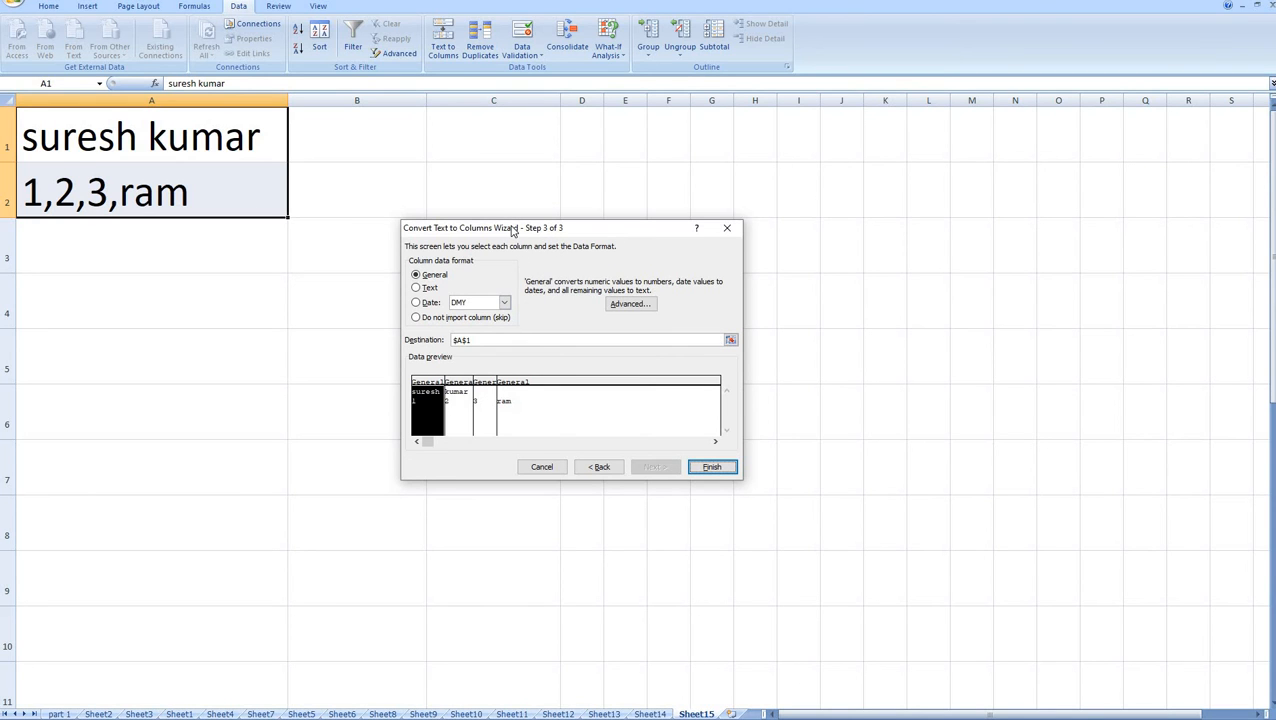
Step: Set the destination of the split data to cell B1 and finish the conversion
left_click_drag(508, 232, 419, 271)
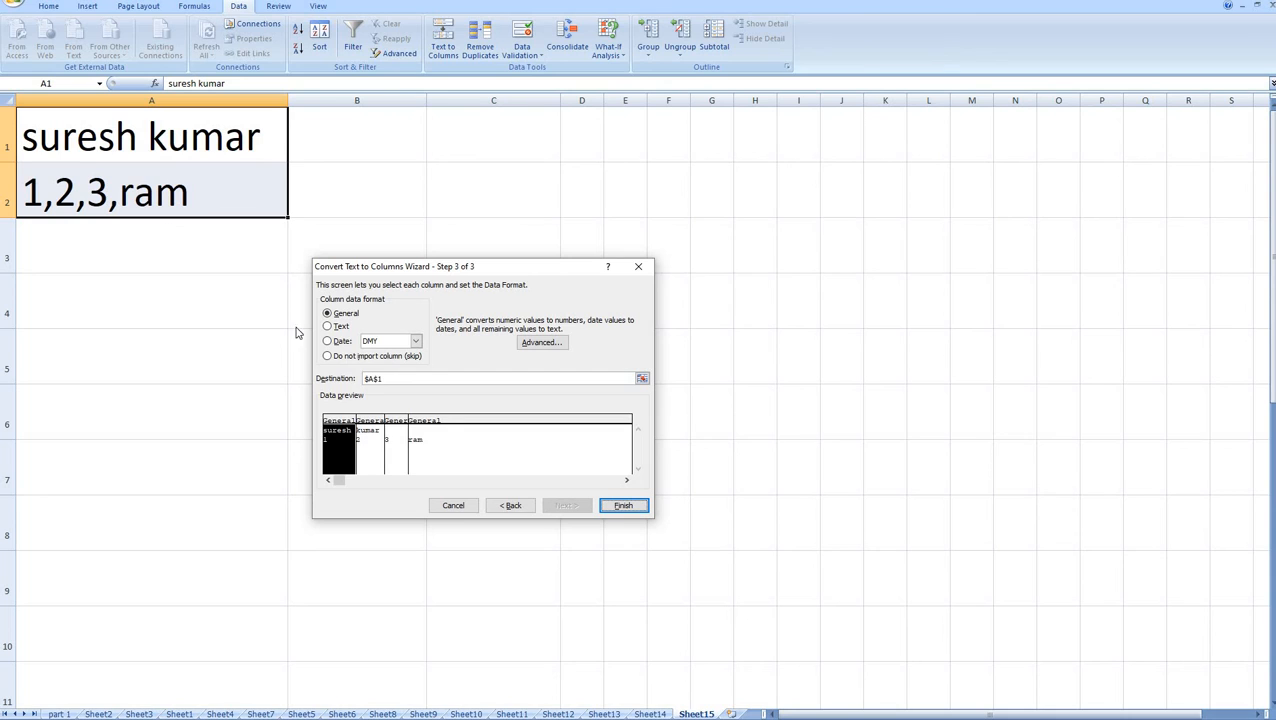
left_click(381, 379)
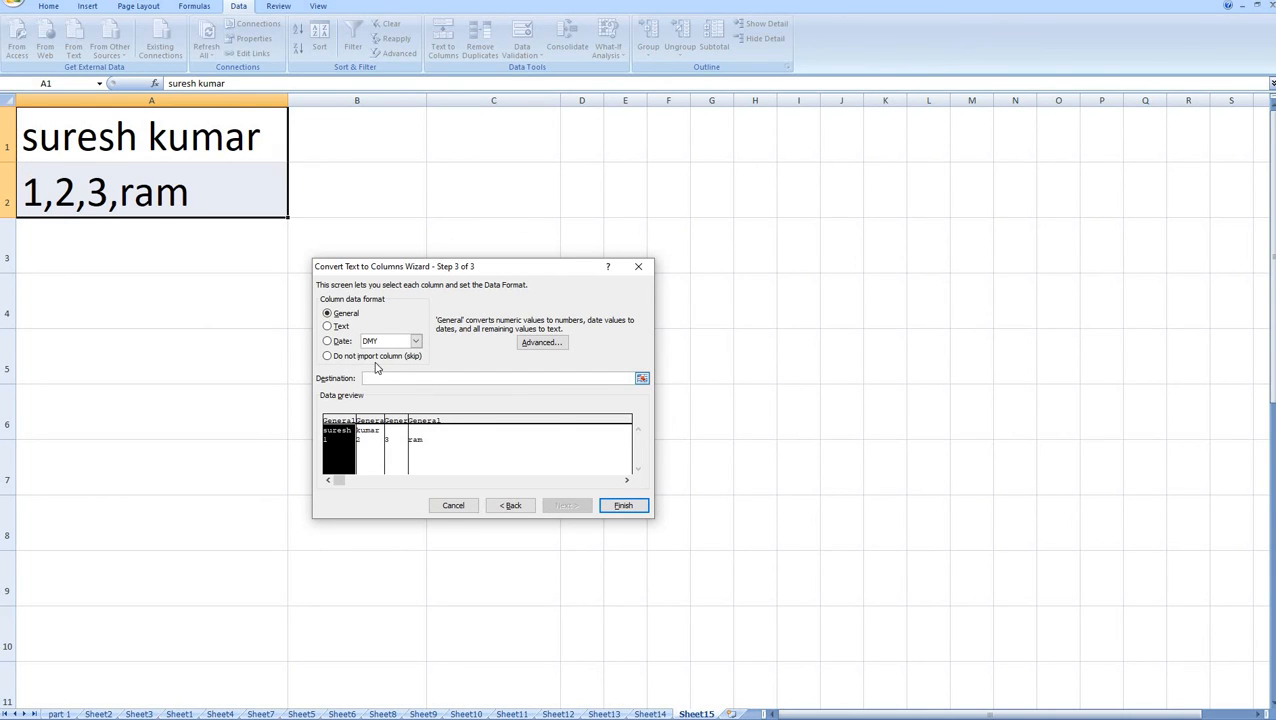
left_click(336, 136)
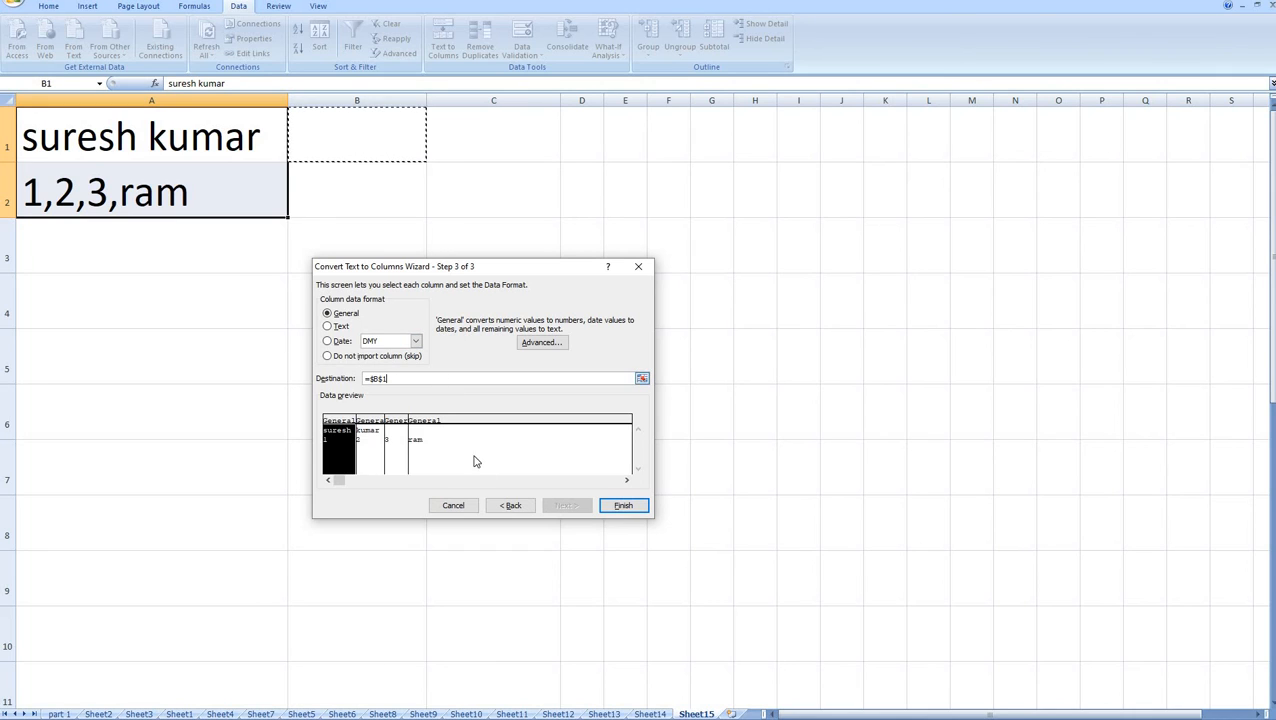
left_click(626, 507)
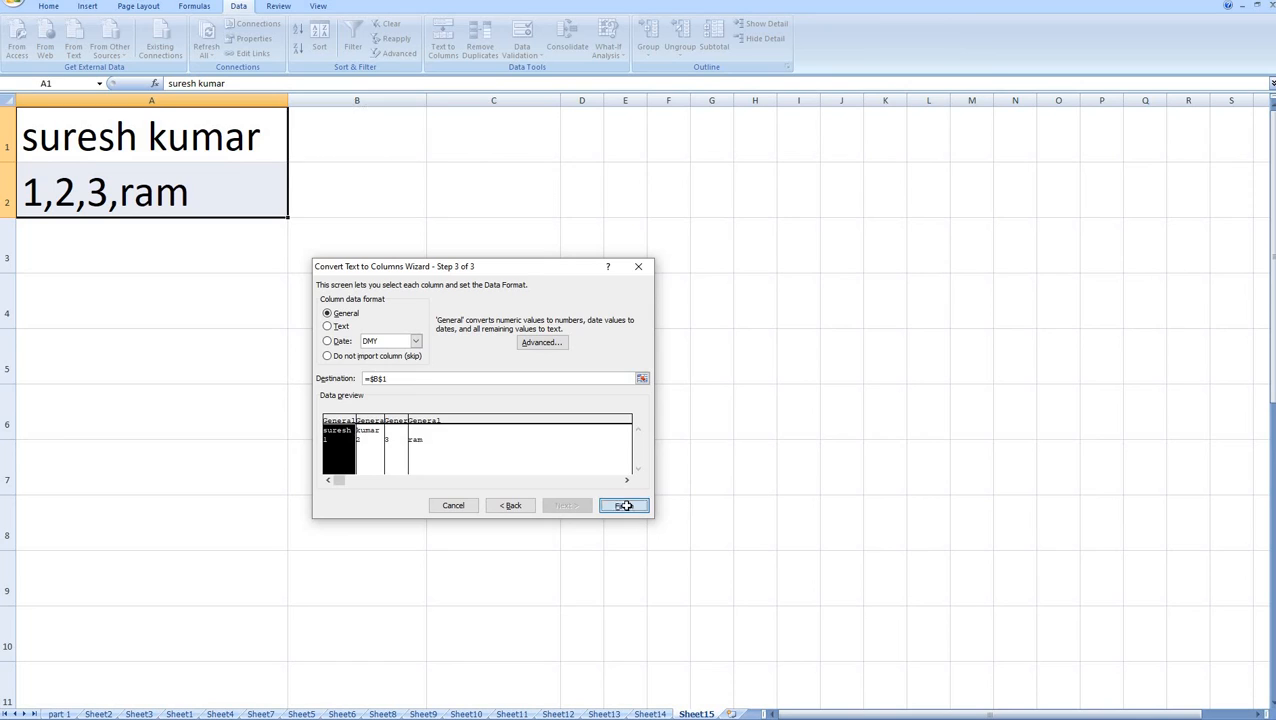
Step: Check the split values in cells B1, C1, B2, C2 and D2
left_click(484, 266)
left_click(410, 140)
left_click(507, 150)
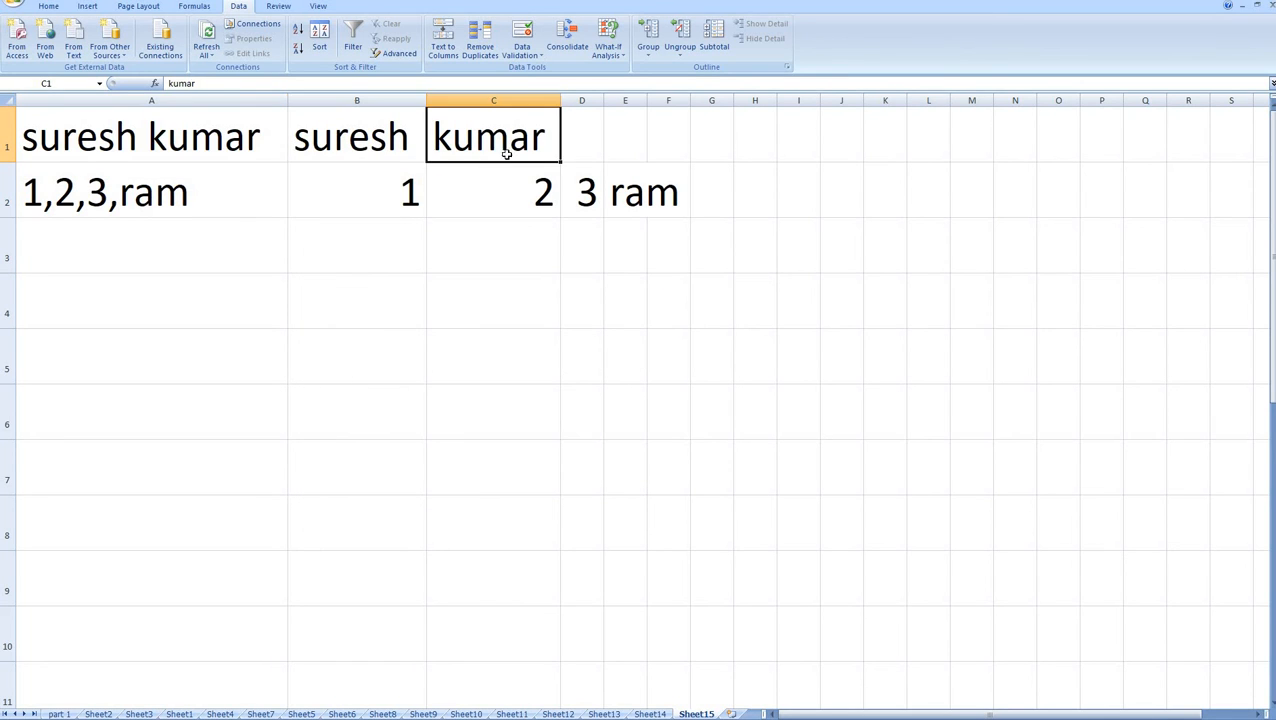
left_click(411, 190)
left_click(514, 202)
left_click(596, 204)
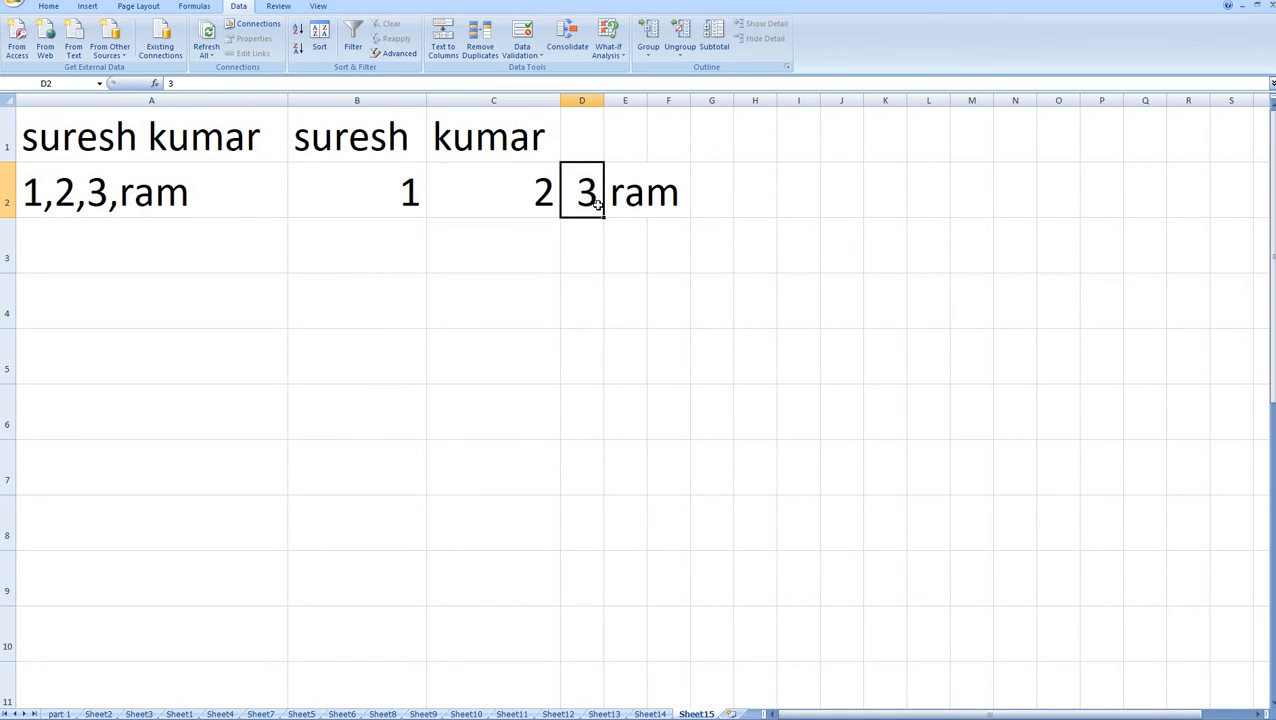
Step: AutoFit the width of column E to its contents
left_click(628, 205)
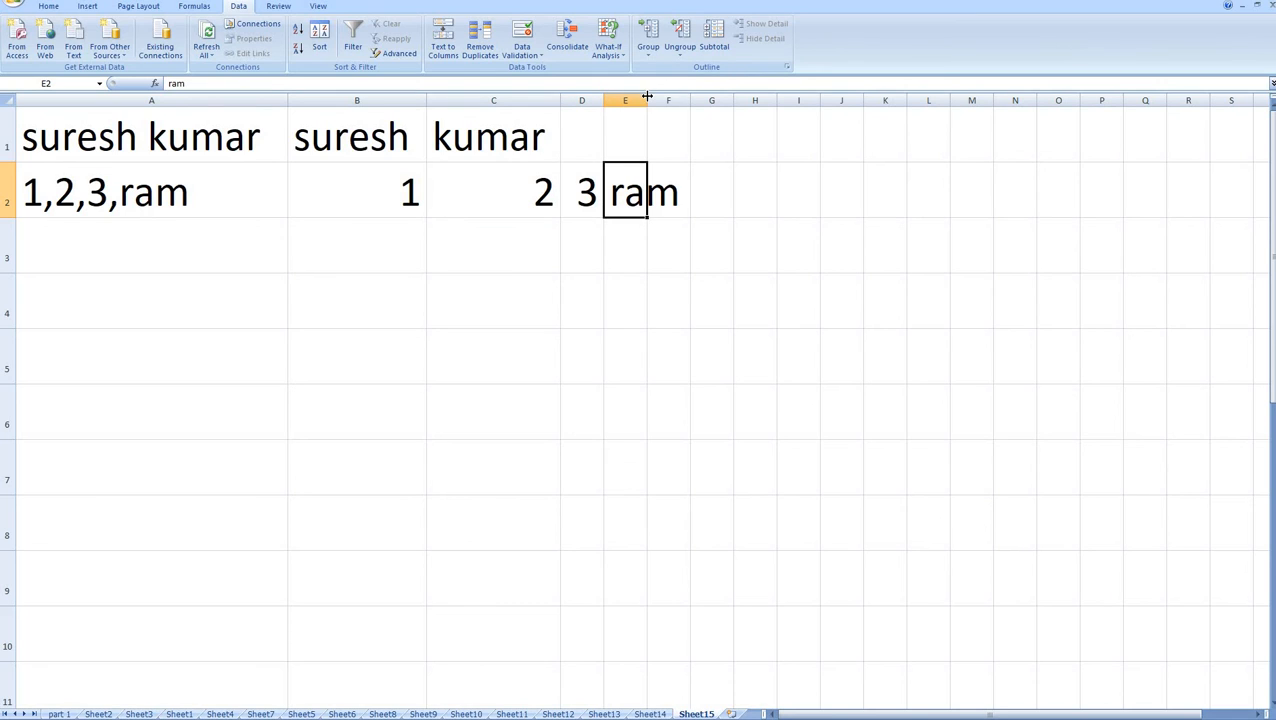
double_click(647, 96)
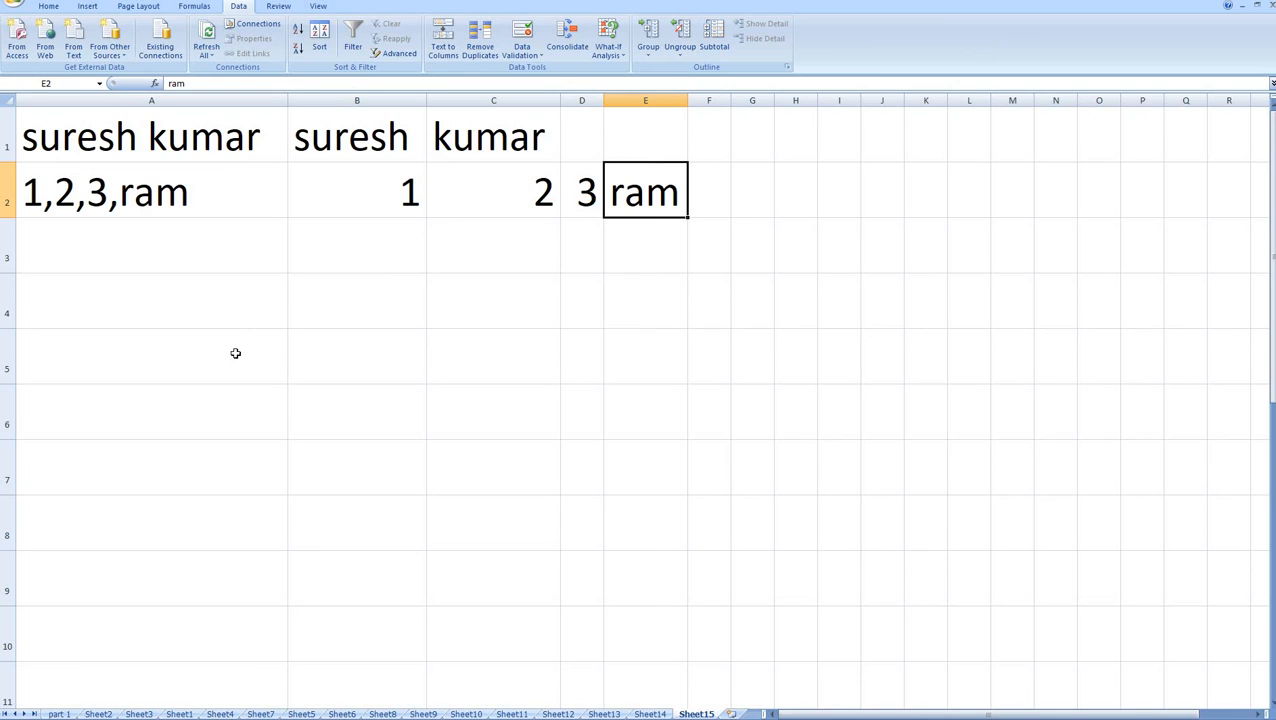
left_click_drag(236, 305, 222, 416)
left_click_drag(356, 295, 609, 393)
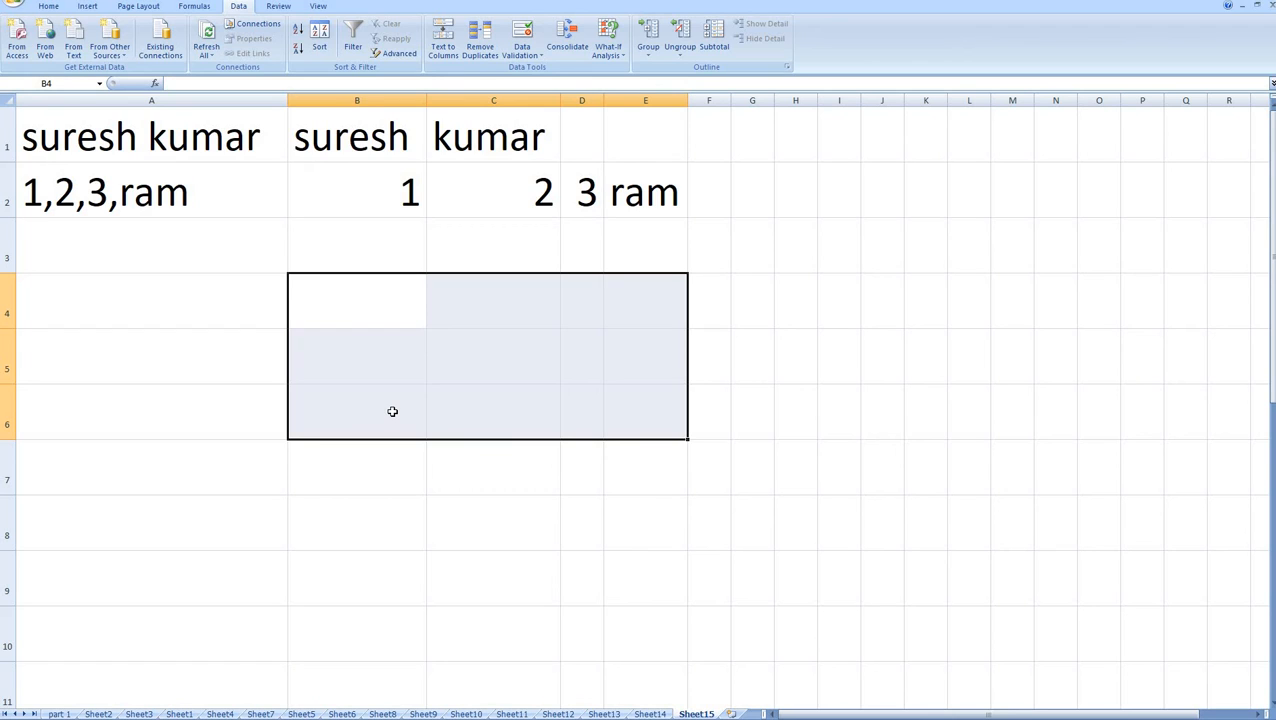
left_click(219, 421)
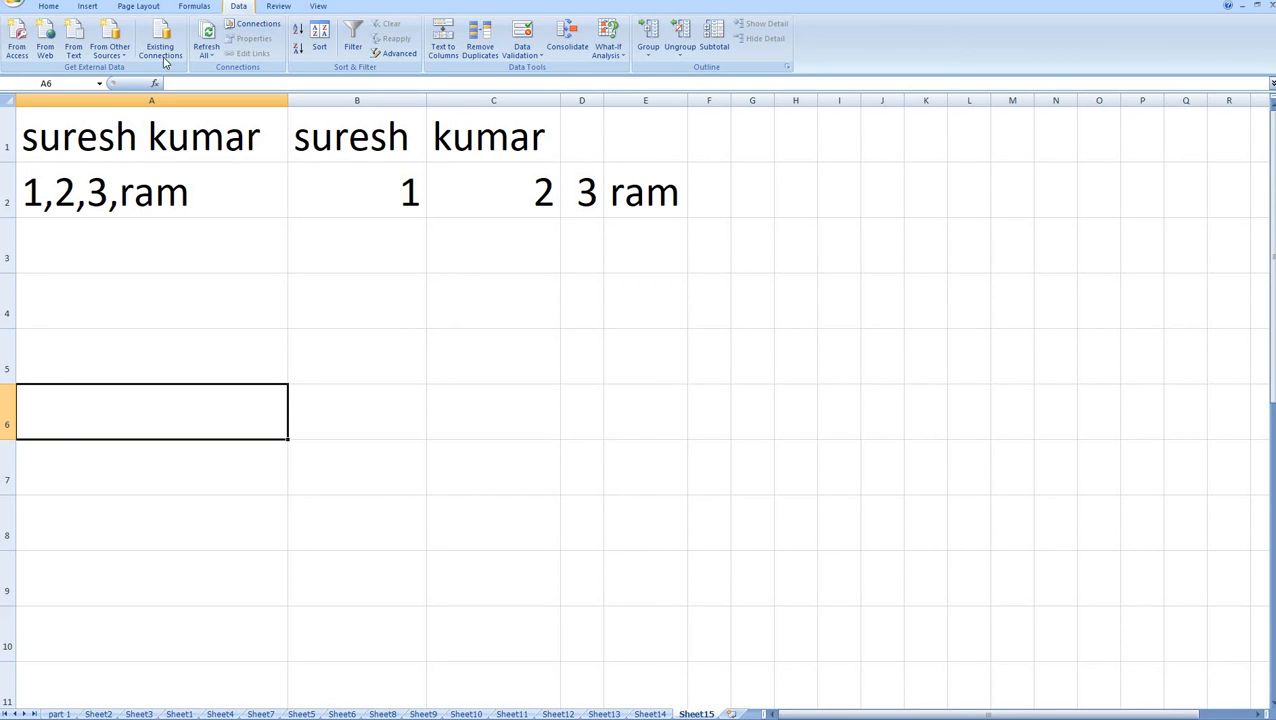
Step: Start an import from Access, show all file types, open the Desktop text file "suresh 1", and continue with Delimited as its data type
left_click(12, 56)
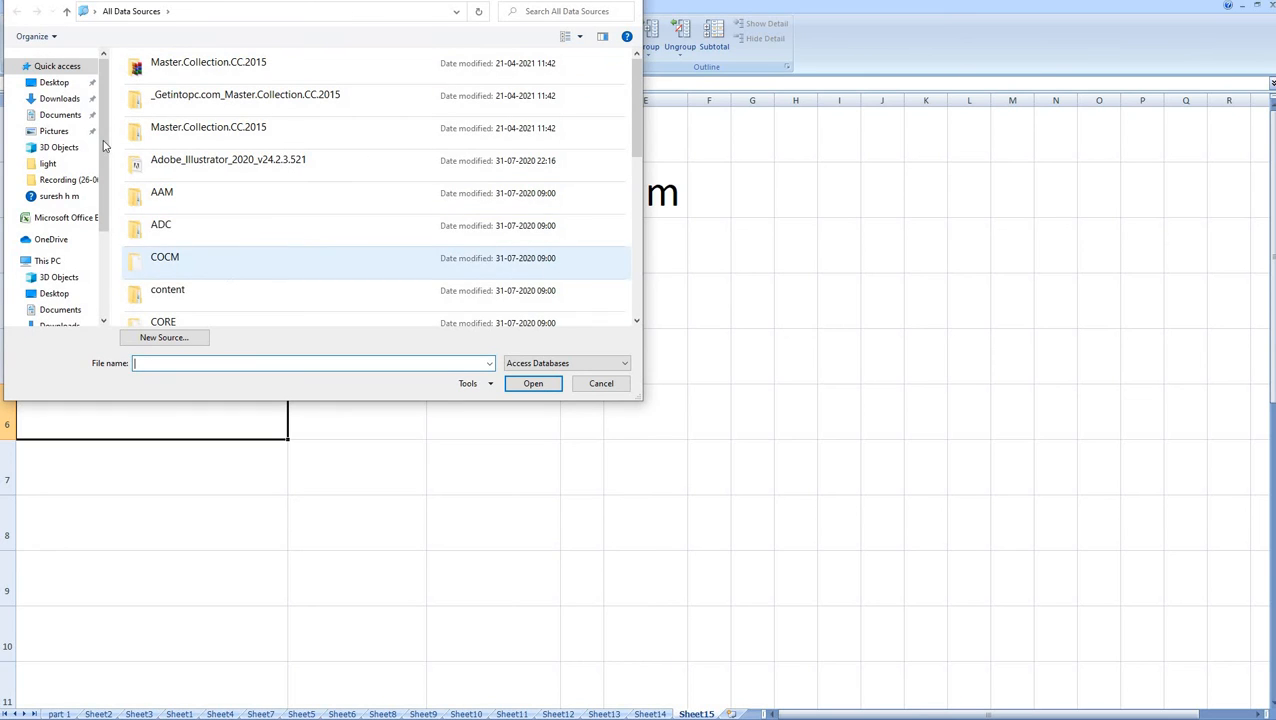
left_click(63, 86)
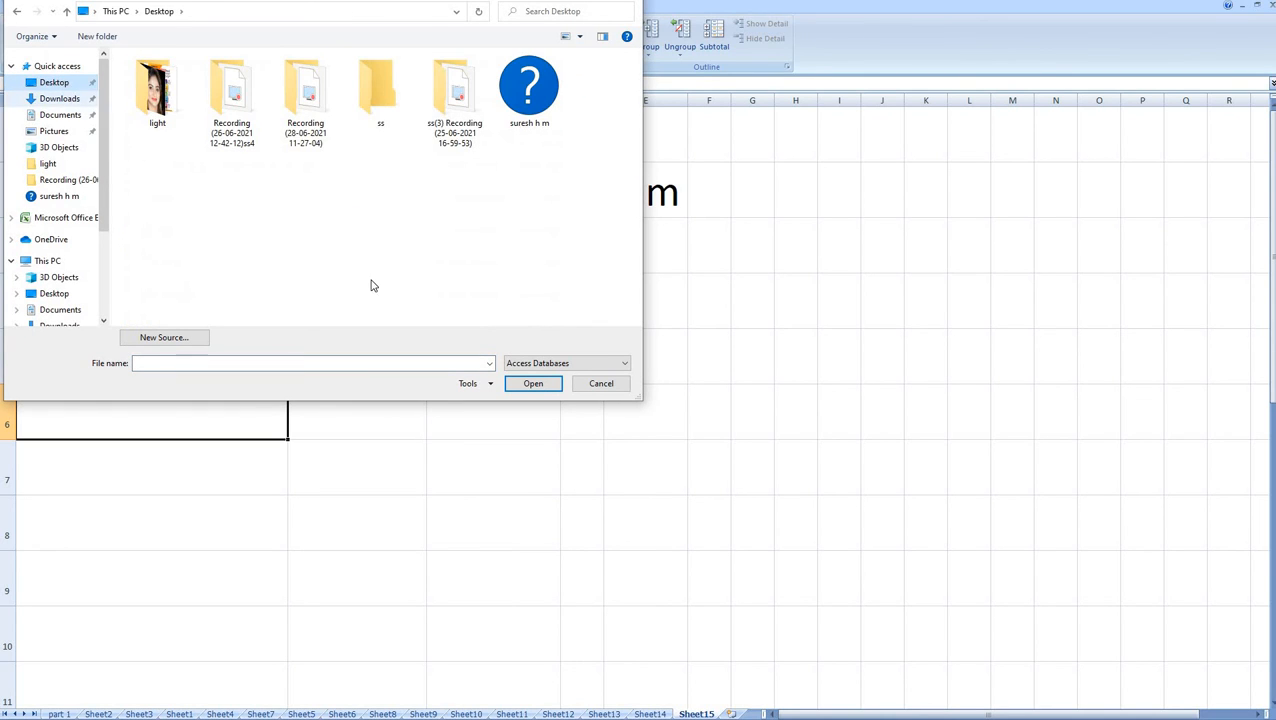
double_click(395, 120)
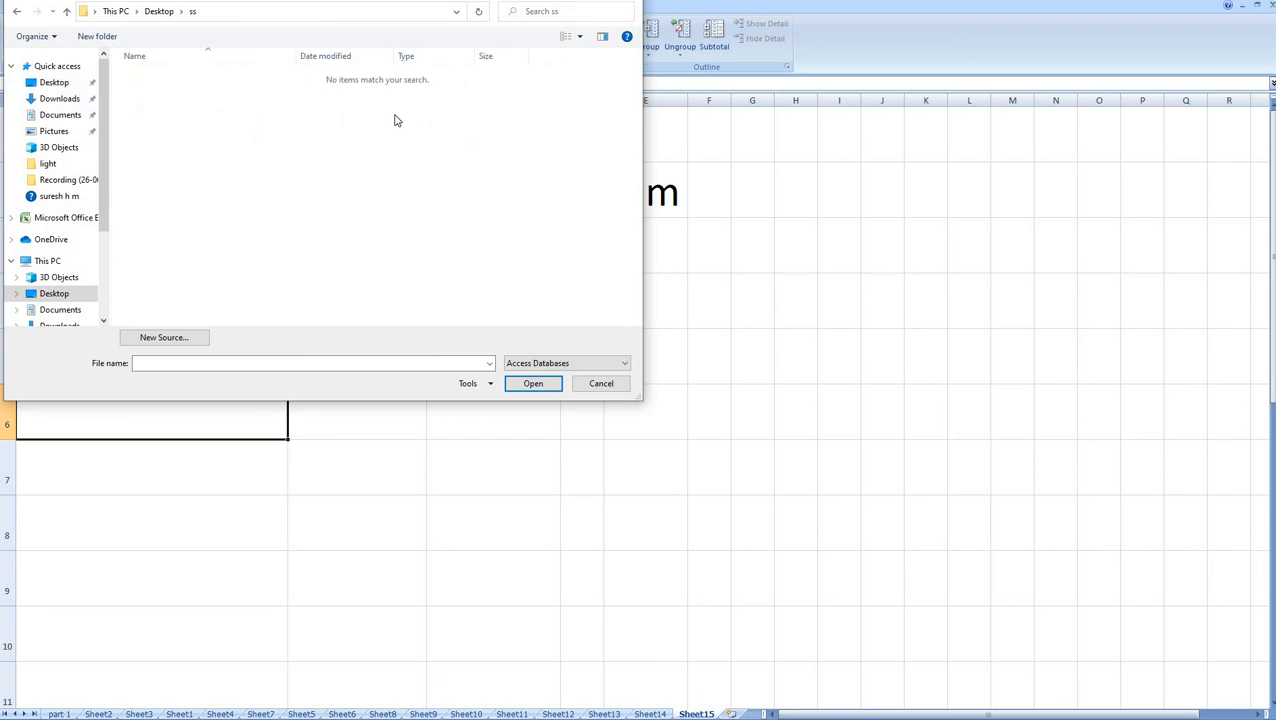
left_click(511, 366)
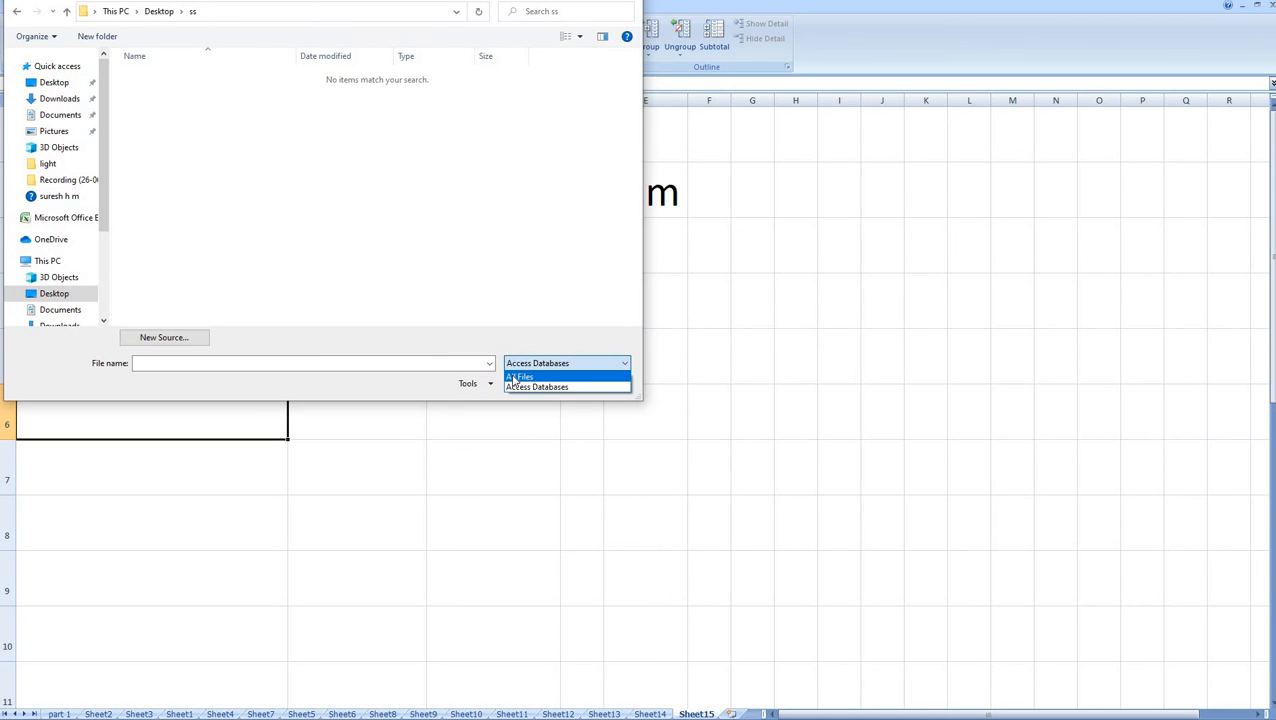
left_click(515, 374)
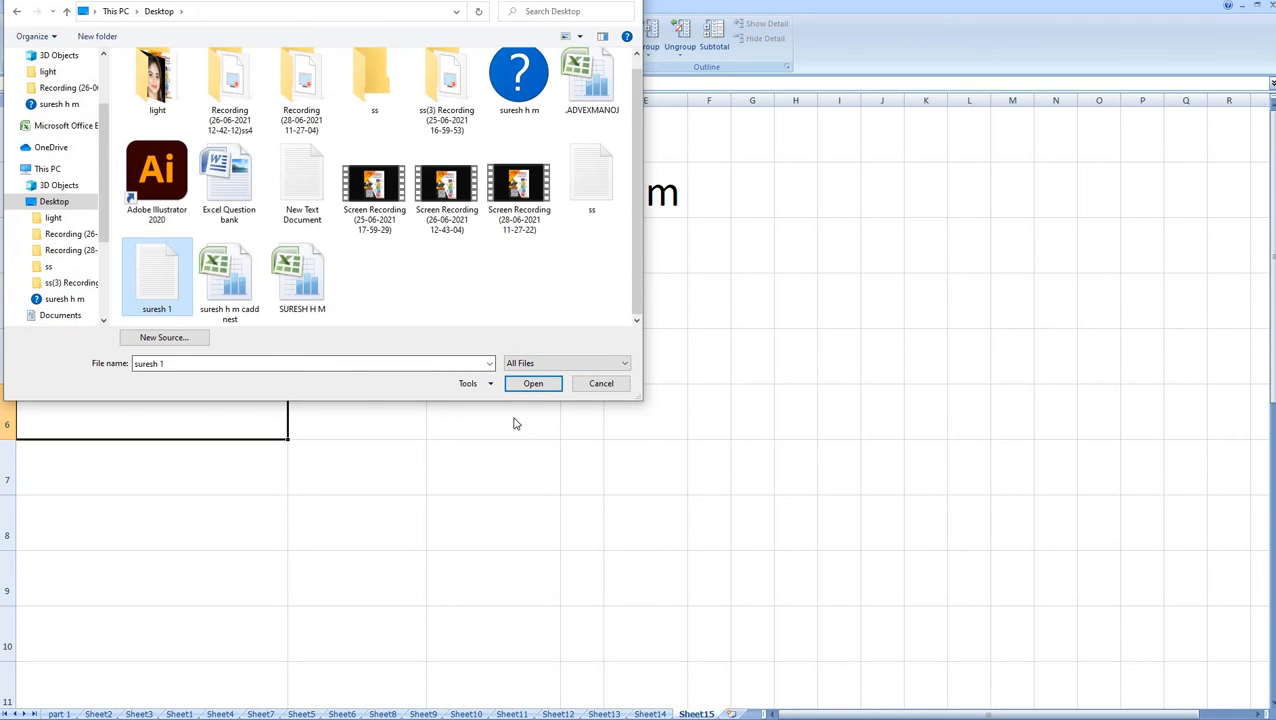
left_click(521, 386)
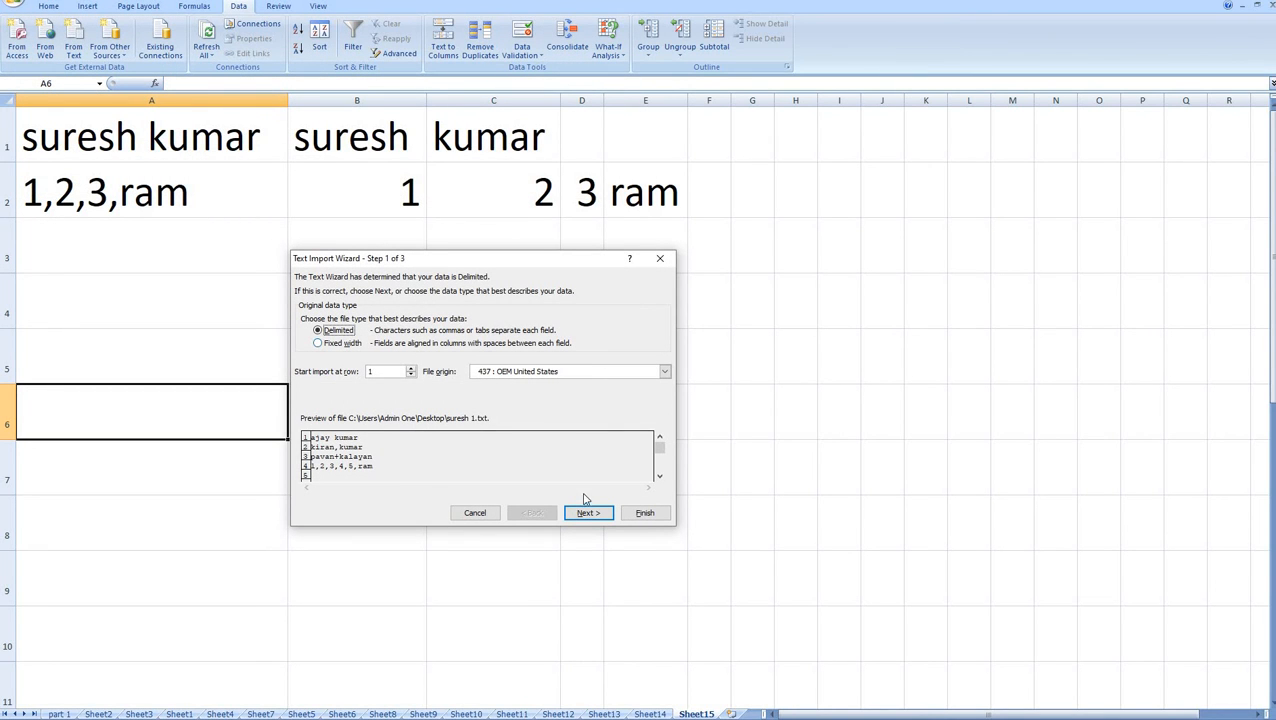
left_click_drag(462, 258, 632, 265)
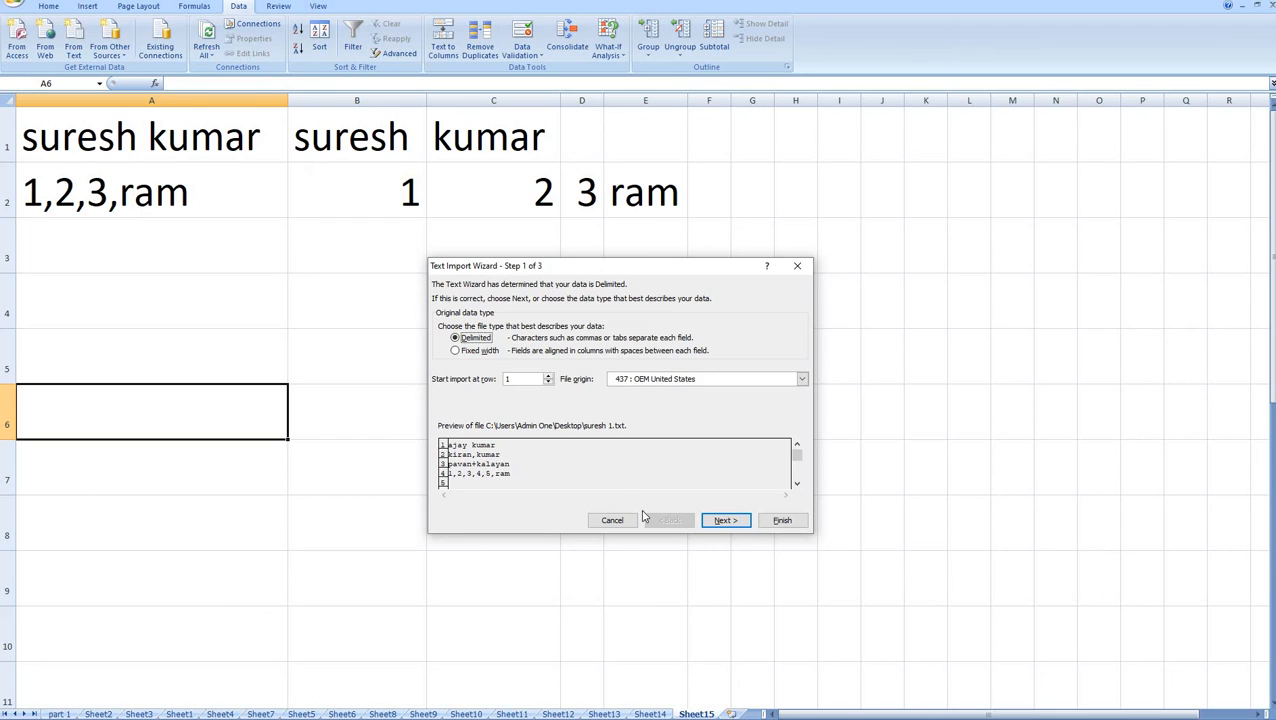
left_click(725, 521)
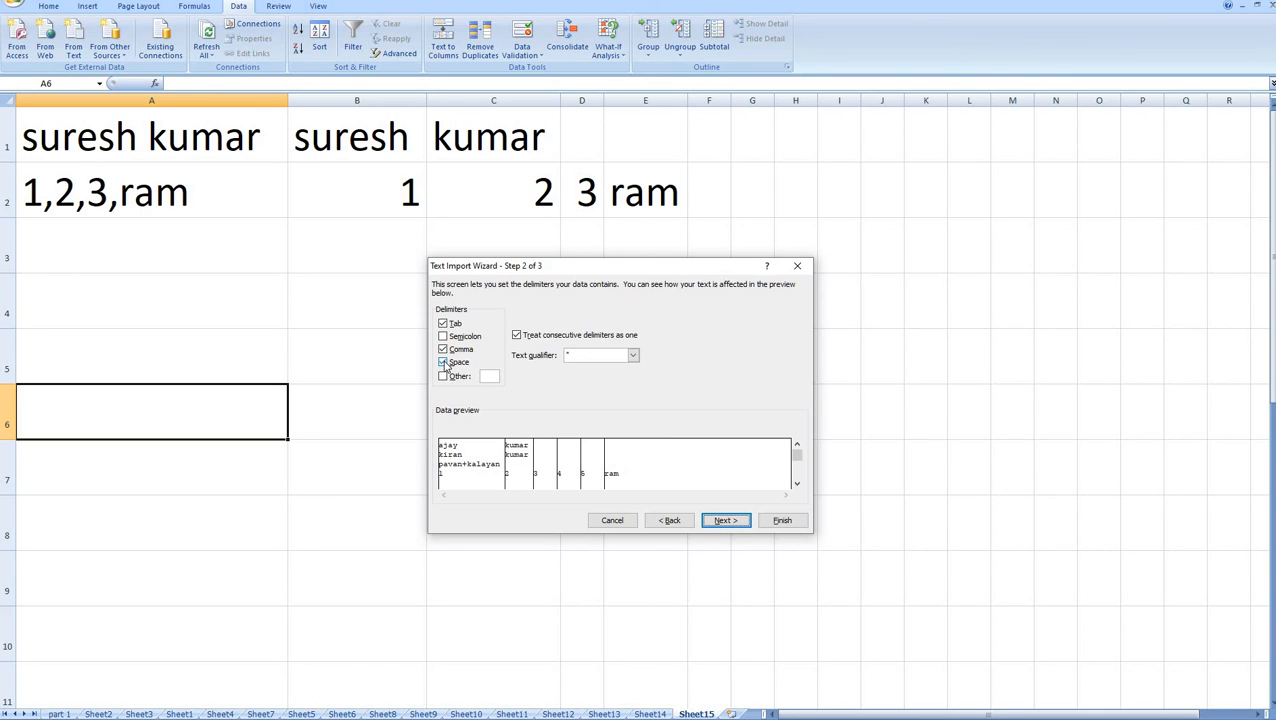
Step: Clear the Space and Comma delimiters, then enable both again to compare how the data preview splits
left_click(444, 363)
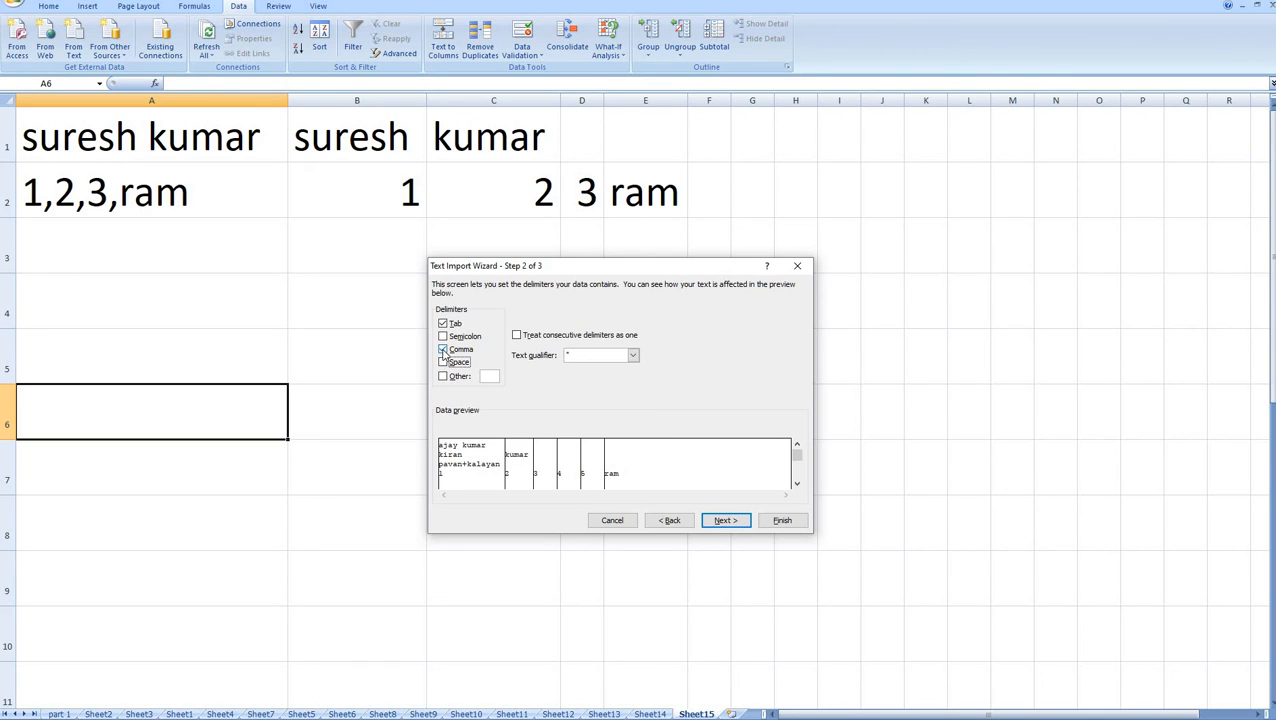
left_click(443, 351)
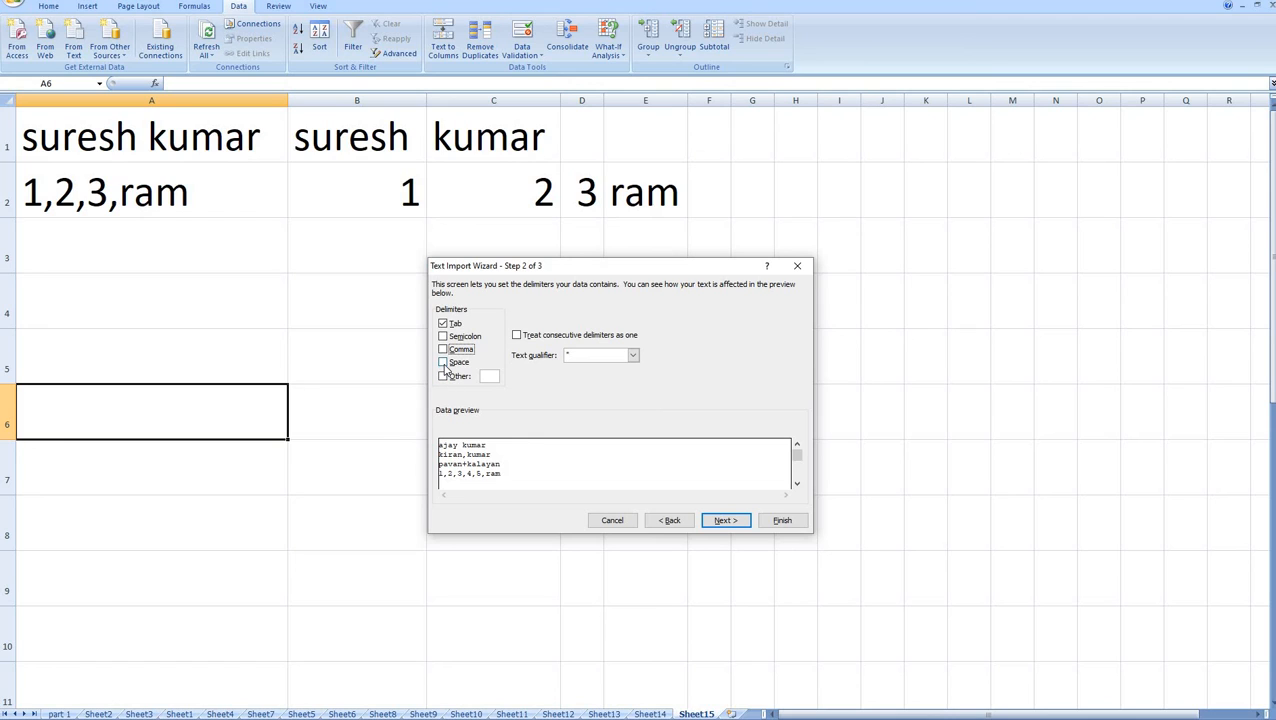
left_click(444, 362)
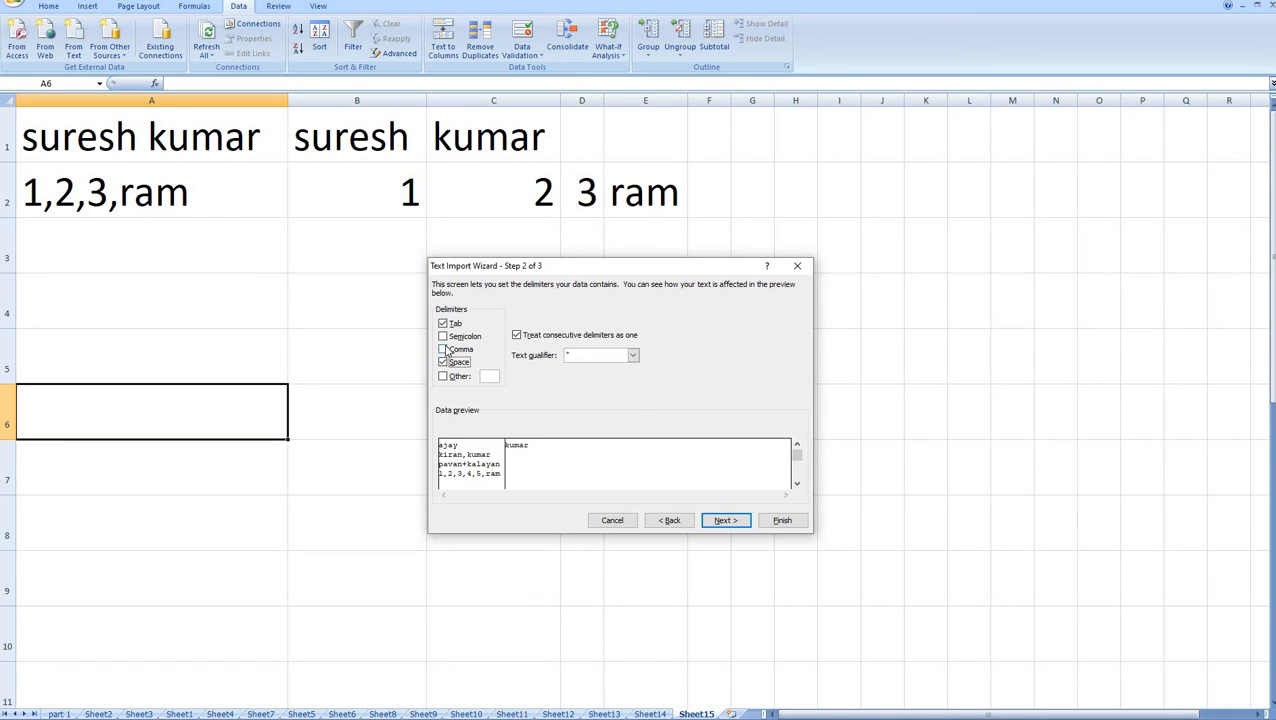
left_click(444, 350)
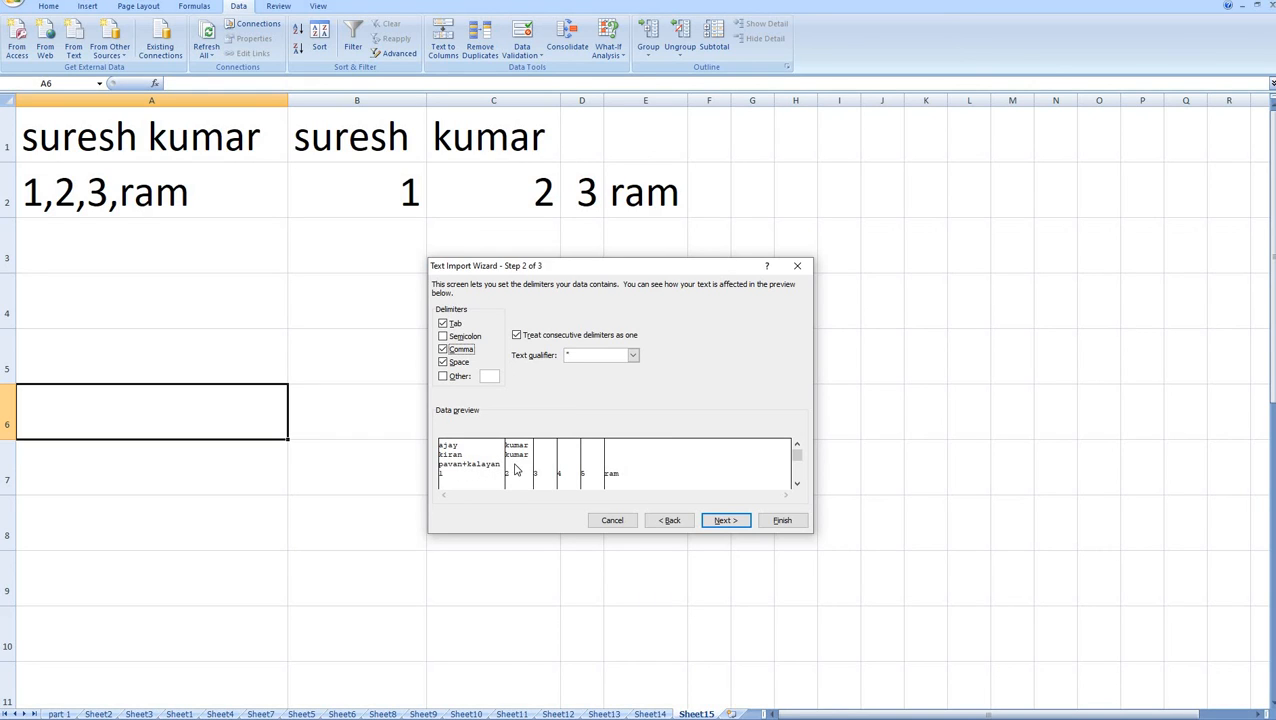
Step: Add + as an Other delimiter and continue to the column data format page
left_click(443, 376)
type("+")
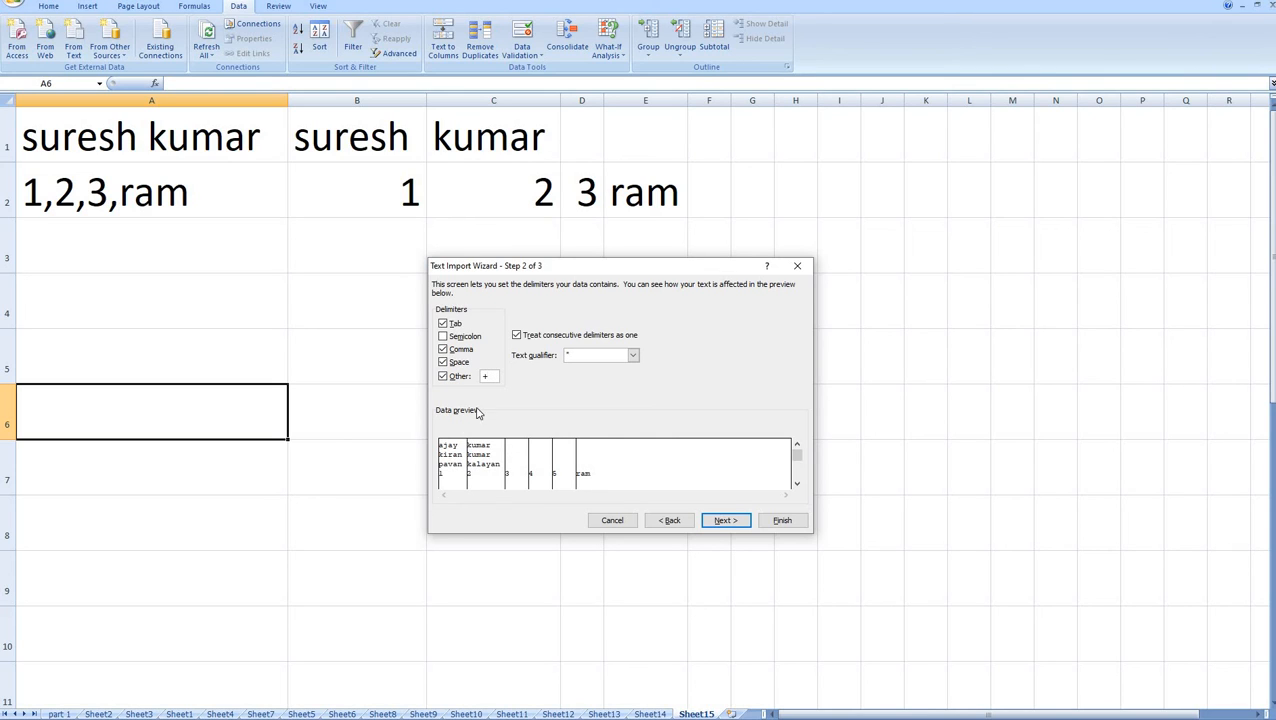
left_click(722, 521)
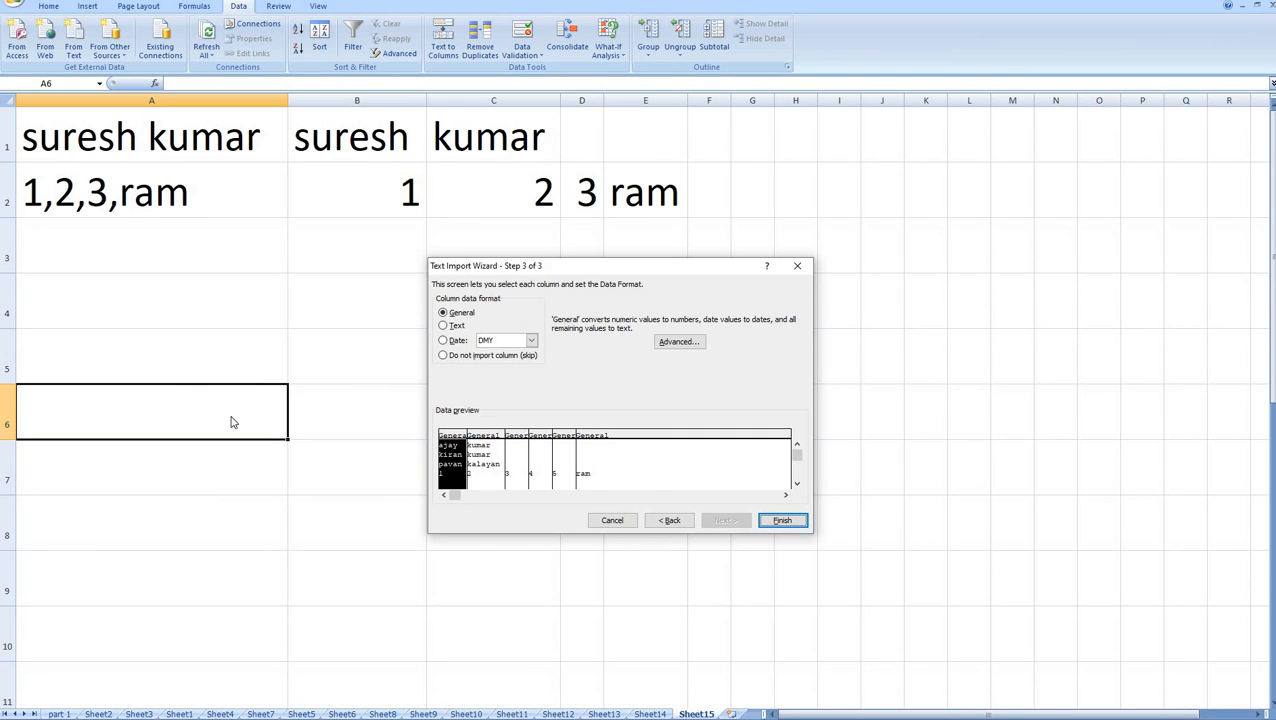
Step: Finish the text import wizard and place the imported data in the existing worksheet starting at cell A4
left_click(779, 521)
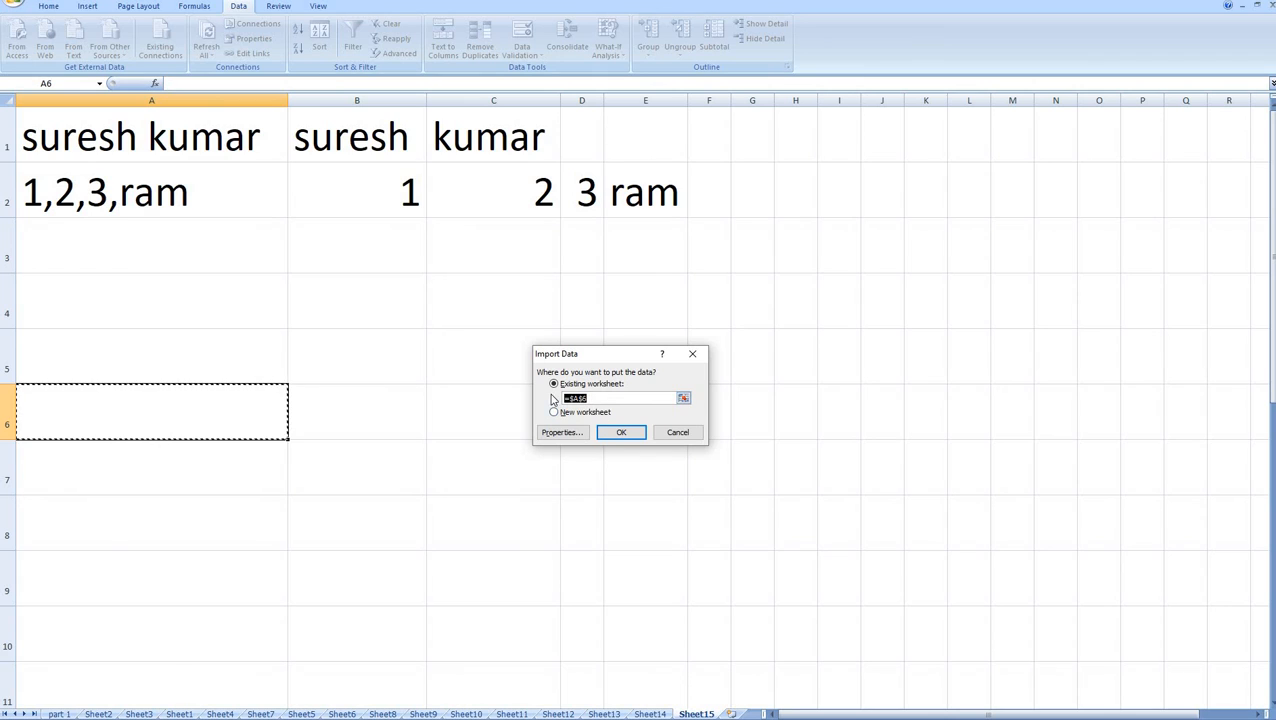
key("BackSpace")
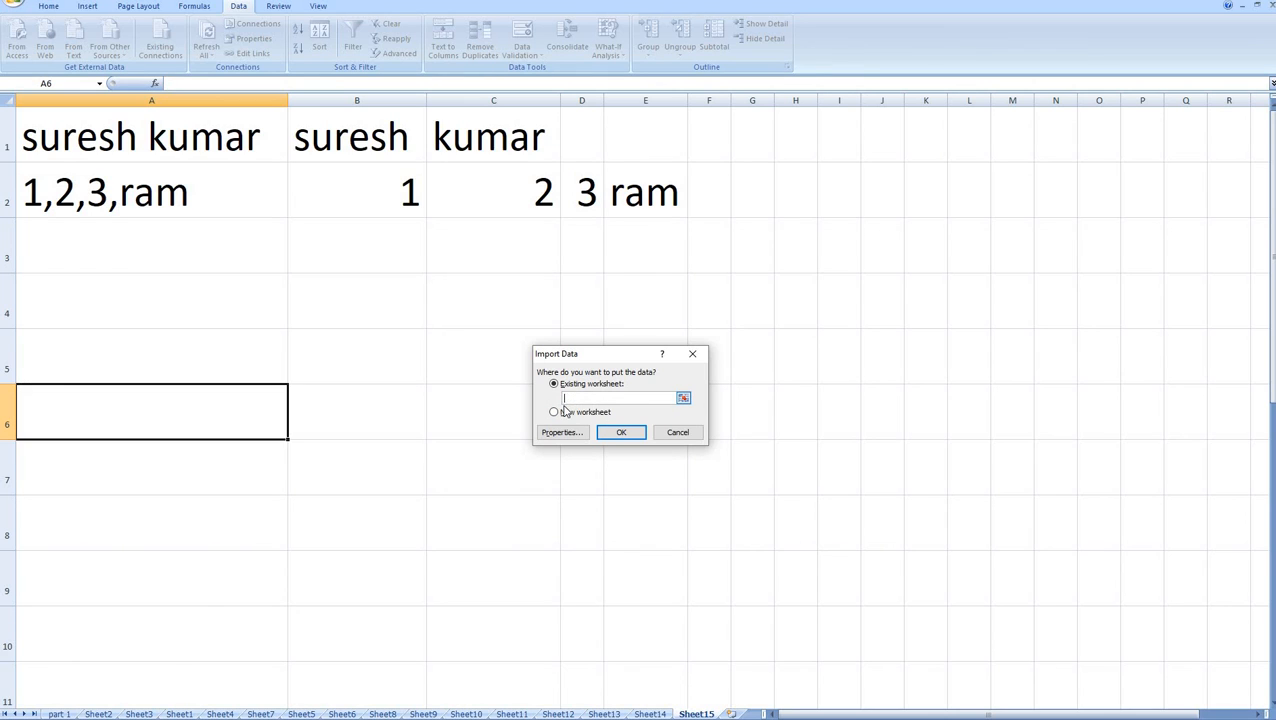
left_click(142, 476)
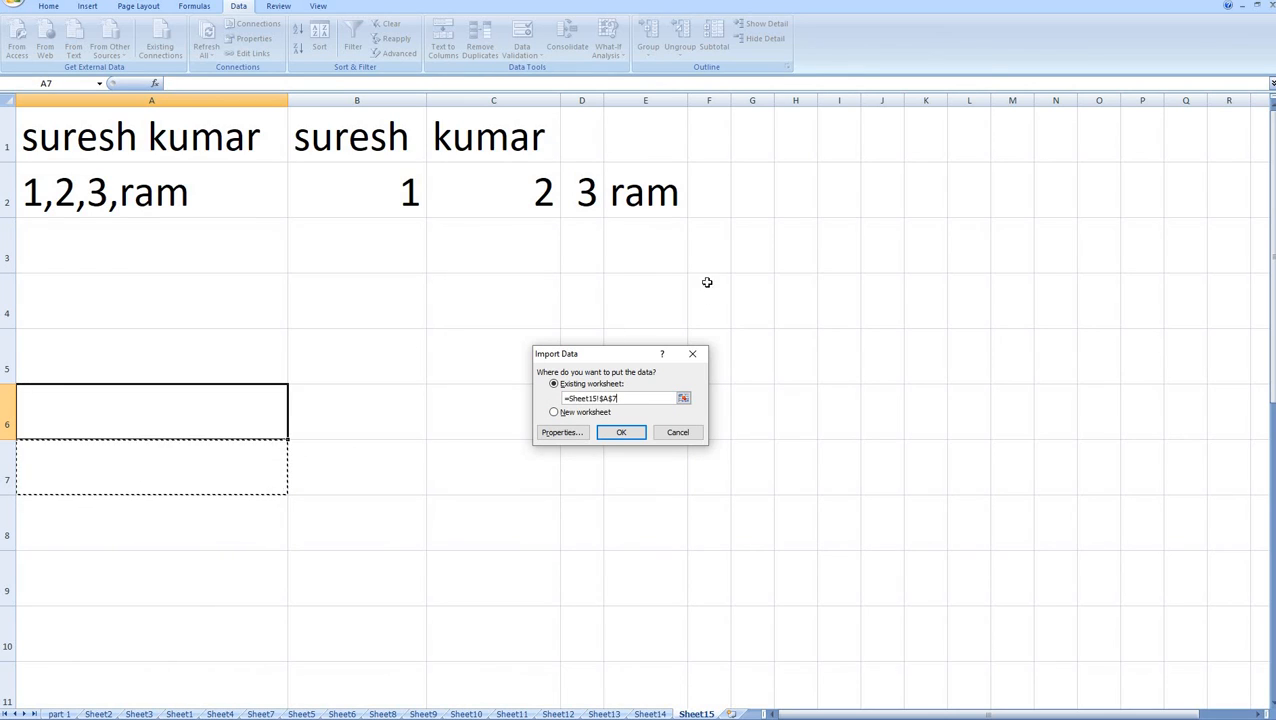
left_click(232, 305)
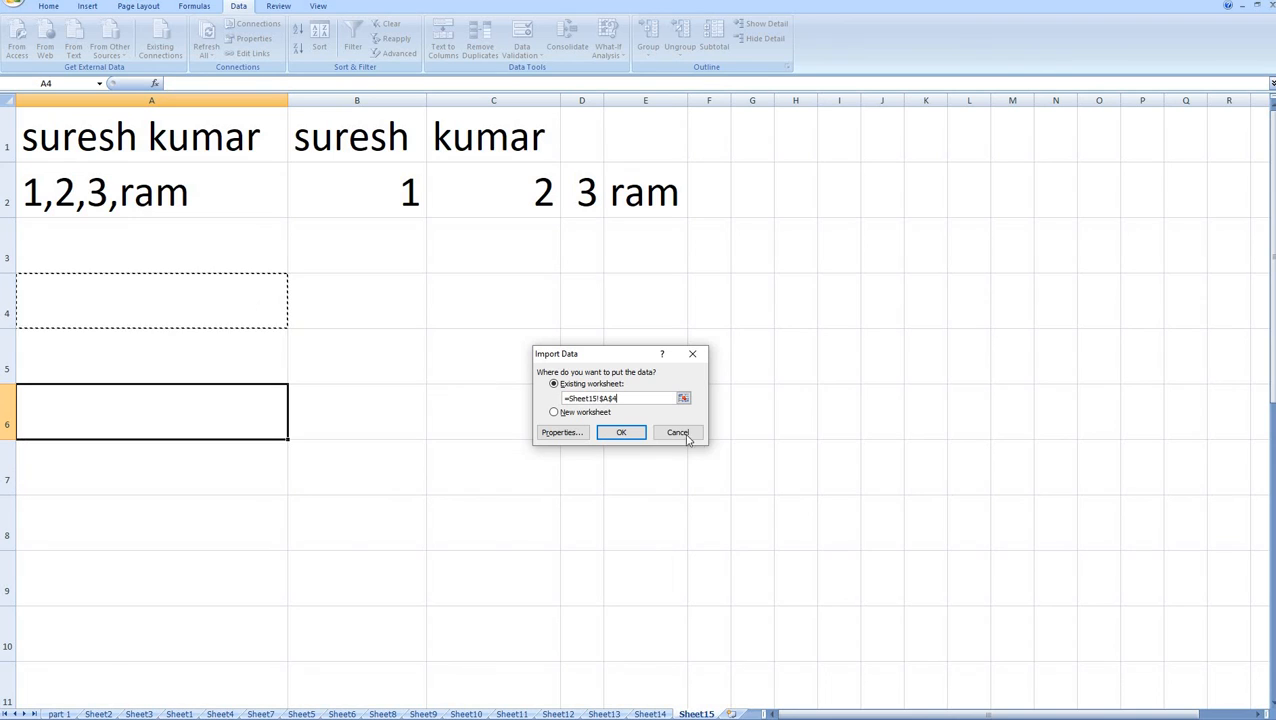
left_click(617, 431)
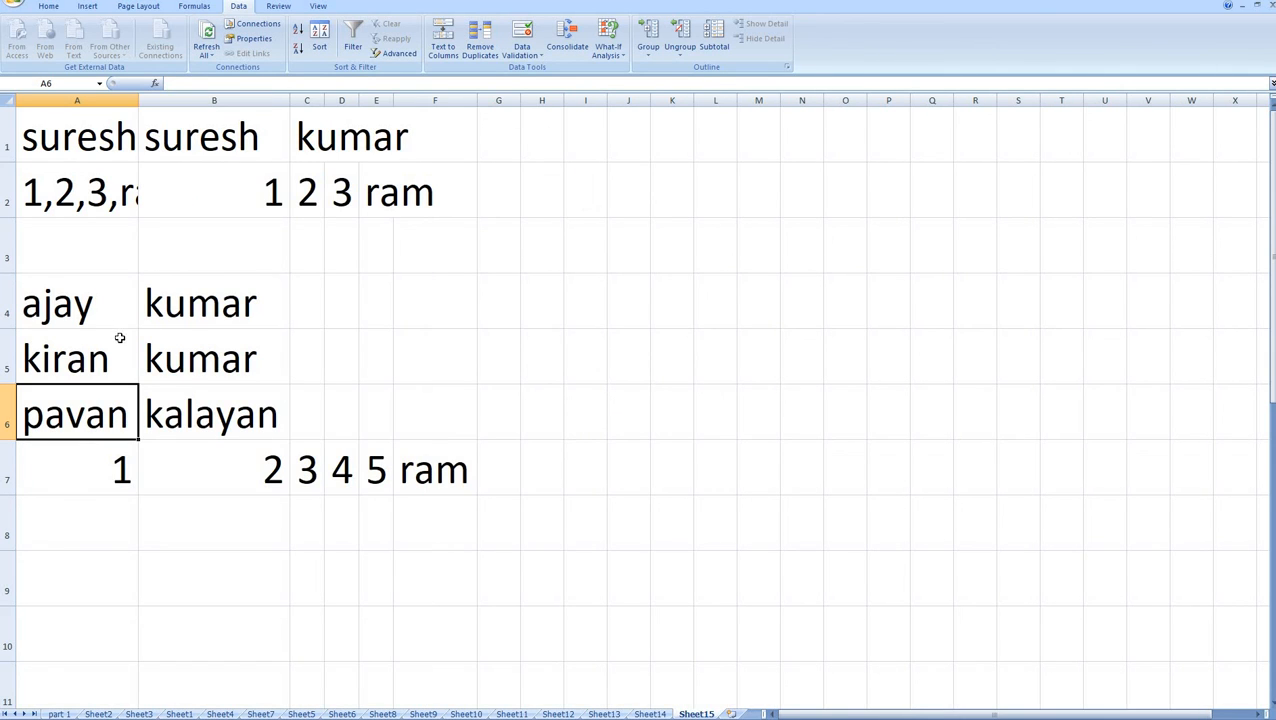
Step: Check the imported values in rows 4 to 7 cell by cell and compare them with the source text file in Notepad
left_click(111, 316)
key("Right")
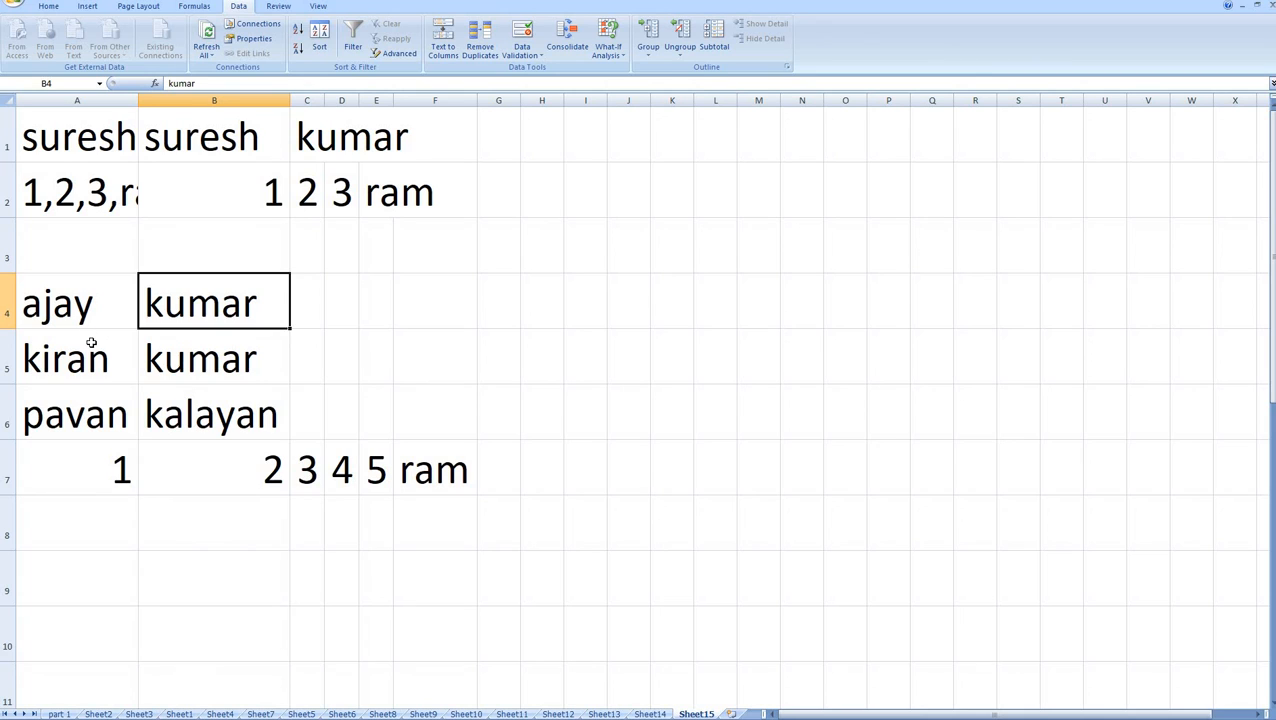
left_click(91, 343)
left_click(170, 358)
left_click(85, 402)
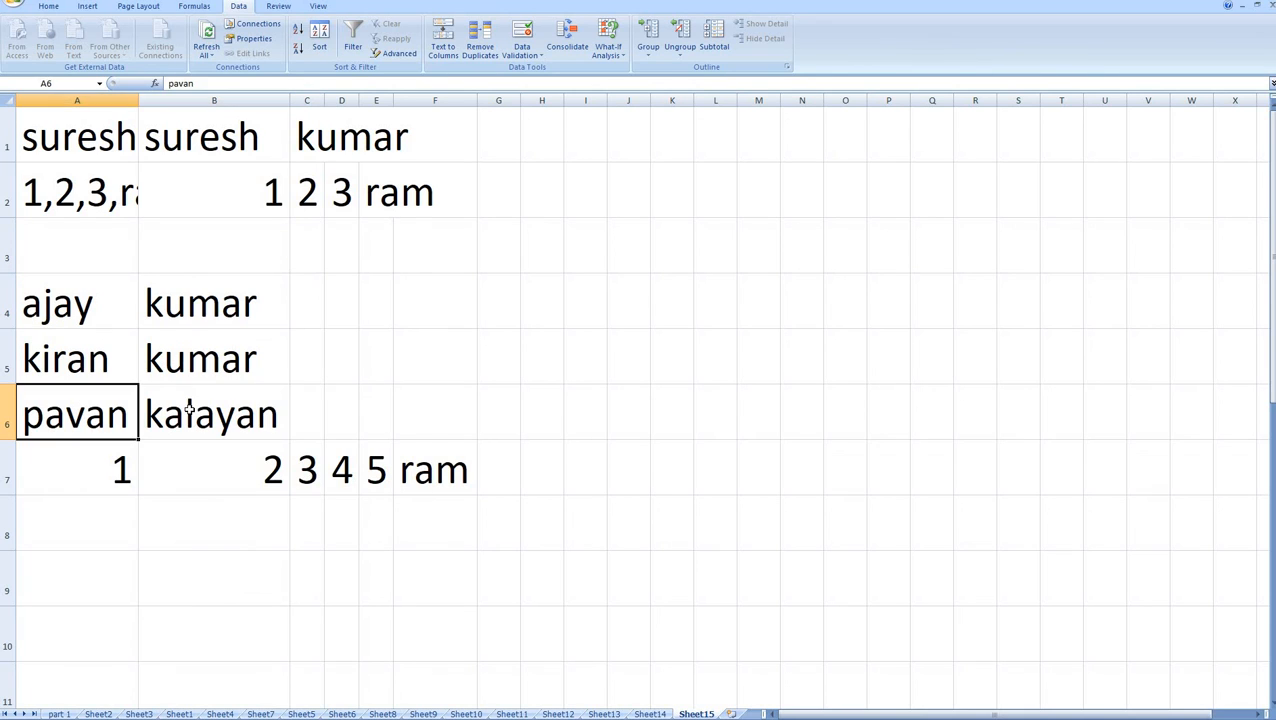
left_click(189, 410)
left_click(110, 450)
left_click(175, 452)
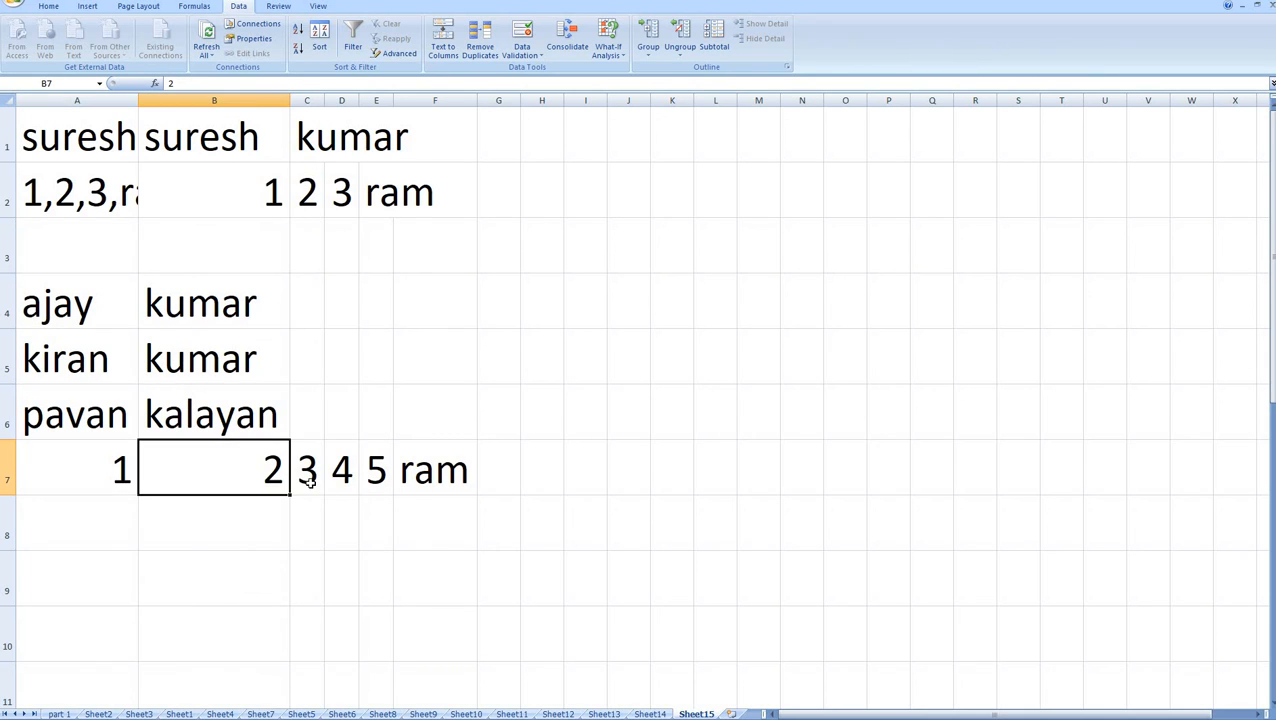
left_click(310, 482)
left_click(334, 479)
left_click(389, 482)
left_click(402, 477)
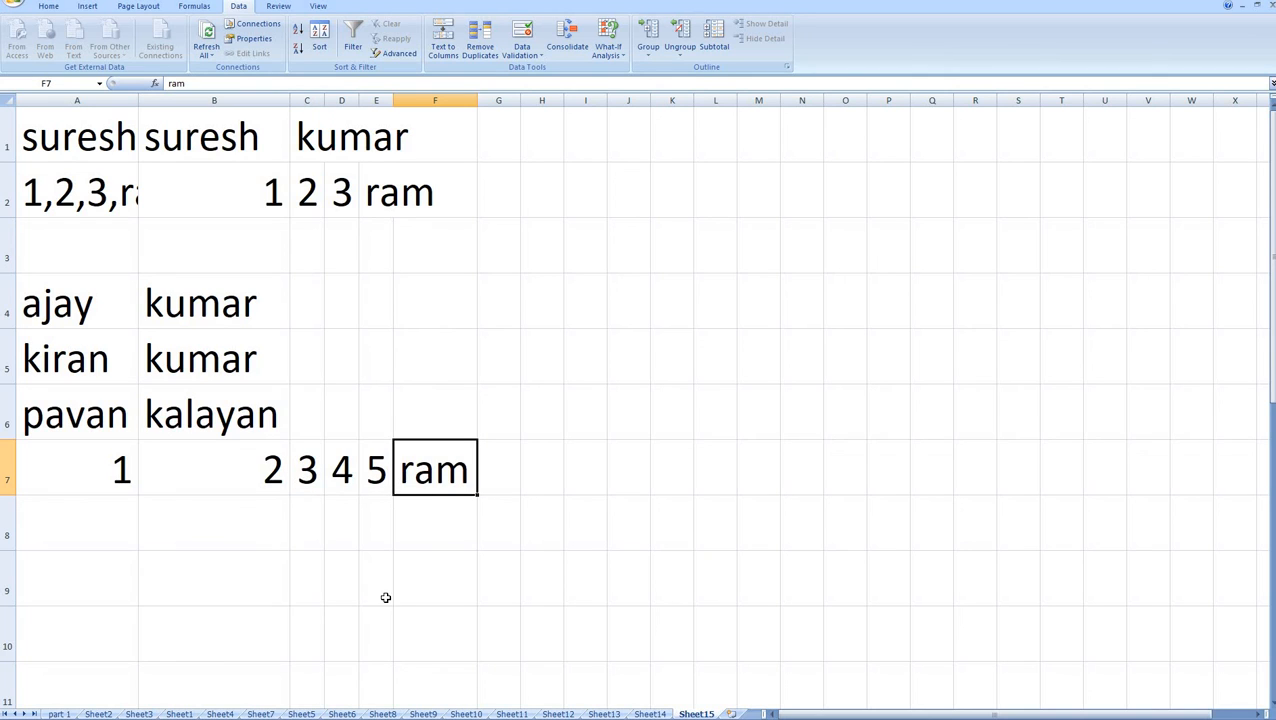
left_click(222, 719)
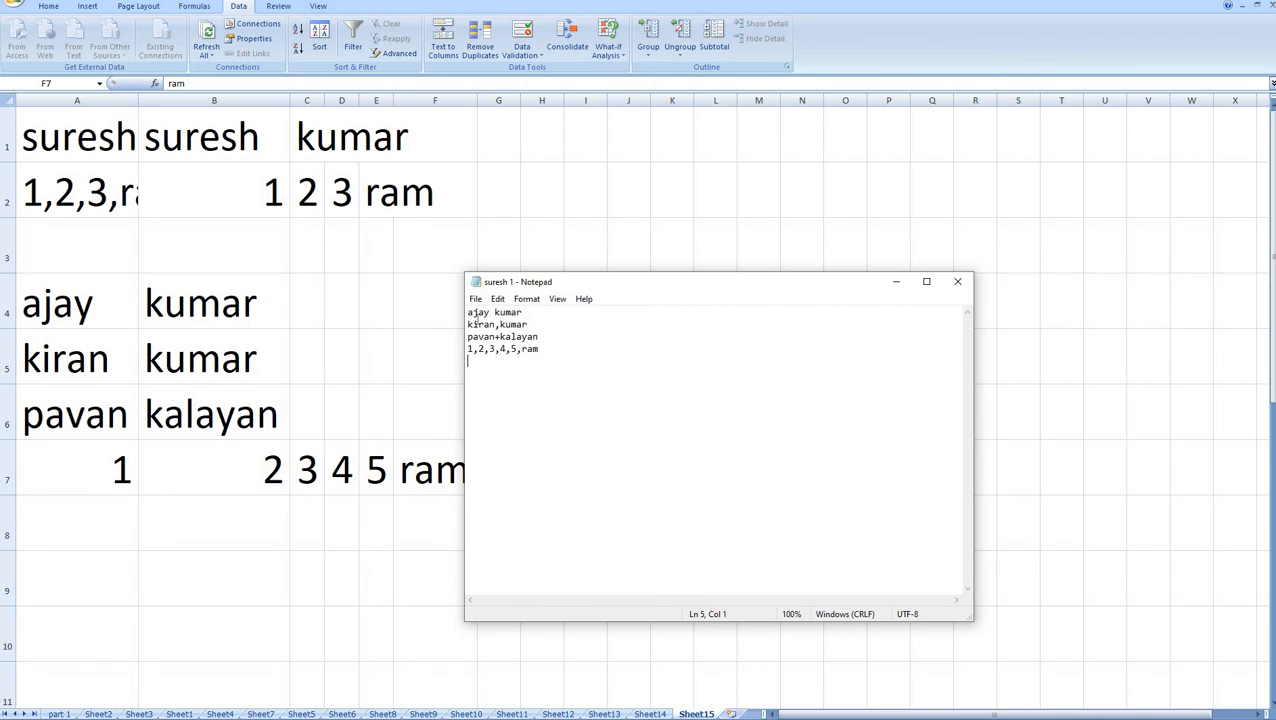
left_click(896, 283)
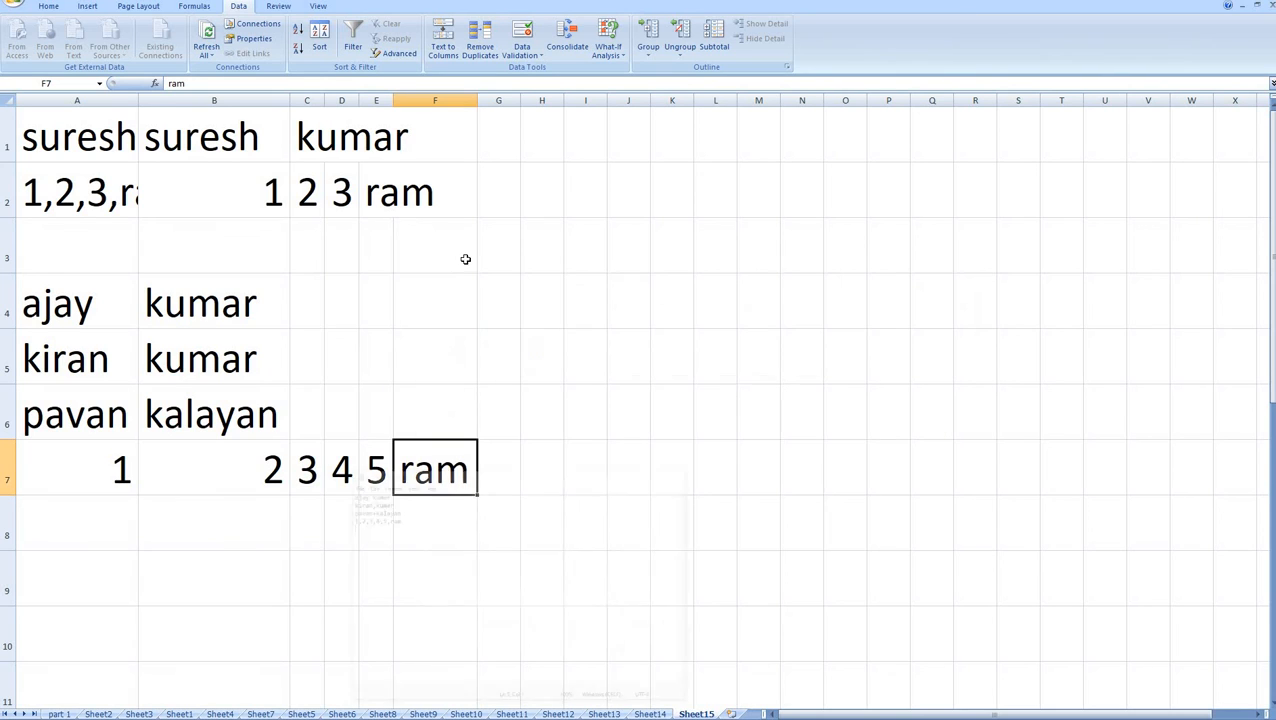
Step: Widen column A so the full text in cells A1 and A2 fits
left_click_drag(137, 105, 293, 106)
left_click(166, 172)
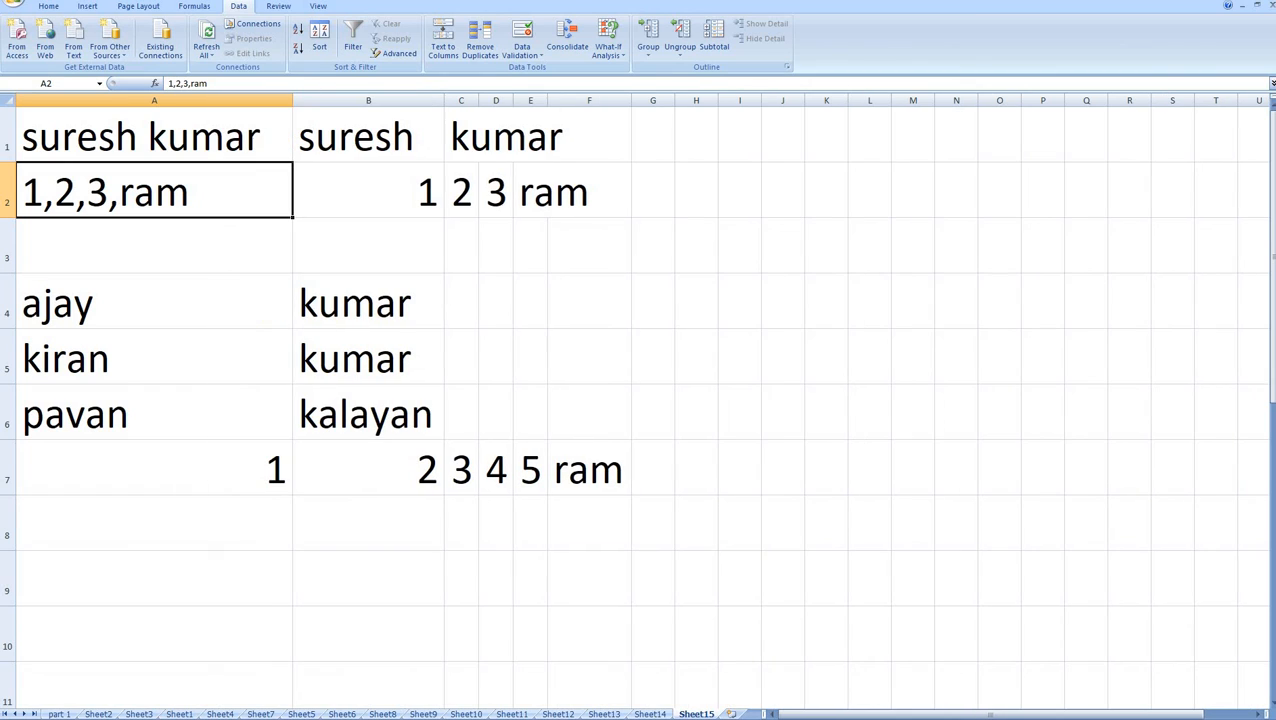